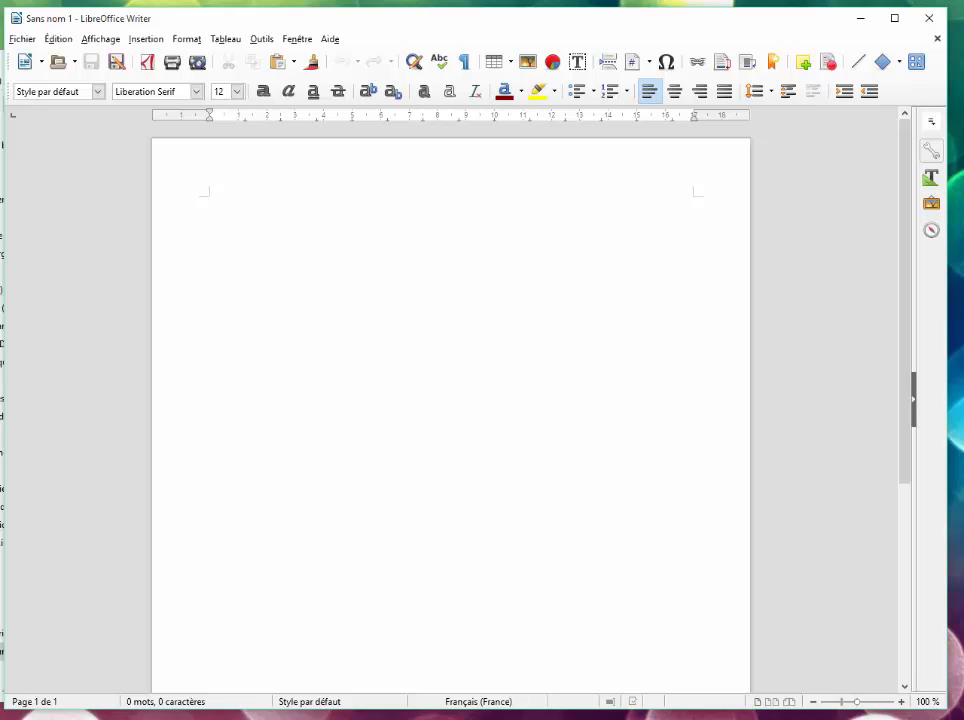
- Enter the sample text "ezezezezezezceze" on the first line of the blank document
left_click(251, 206)
left_click(24, 40)
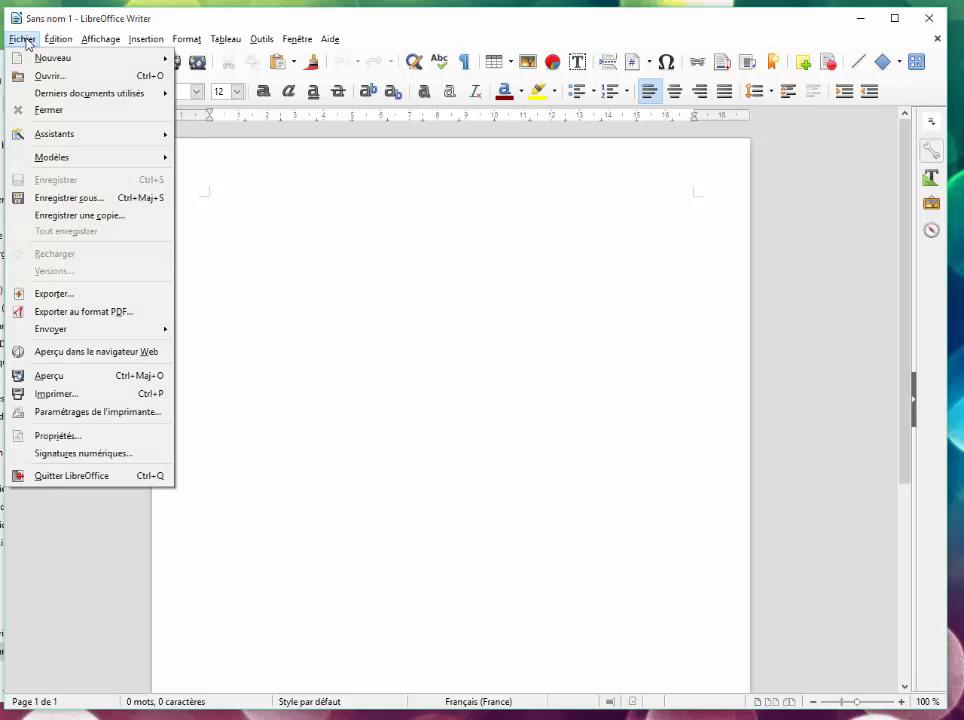
left_click(338, 294)
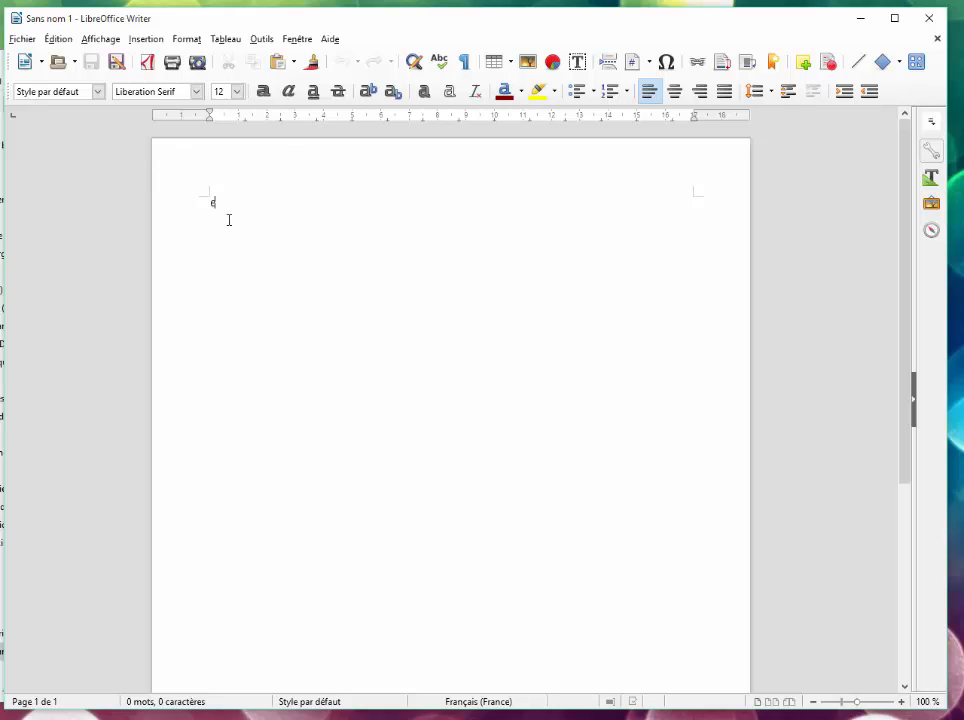
type("zezezezezezezeze")
- Set the font of the sample text line to Times New Roman
left_click(197, 91)
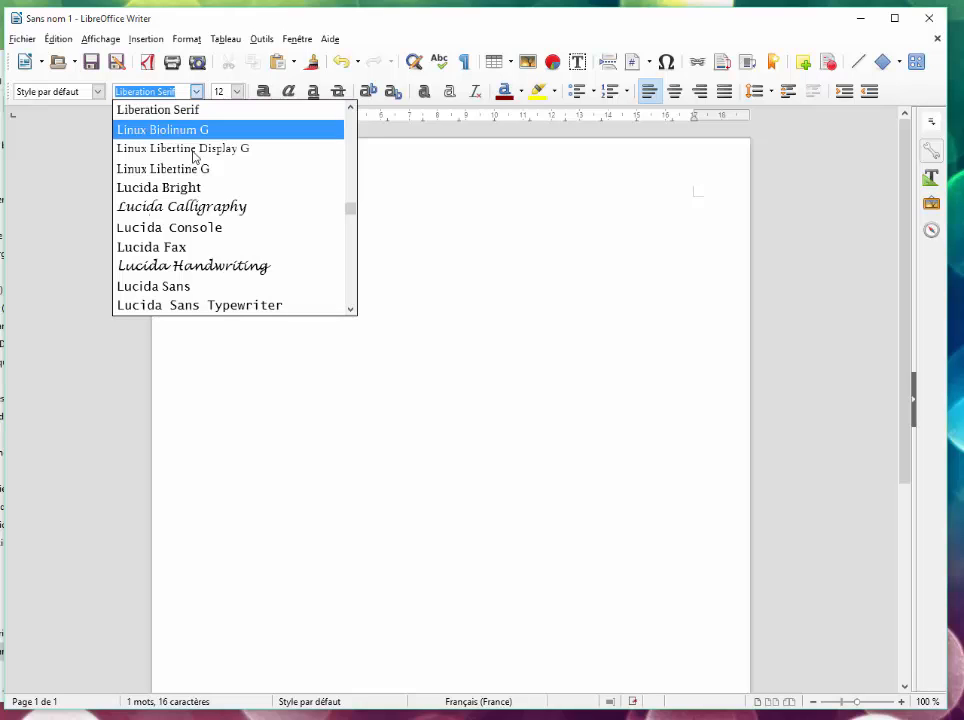
key("t")
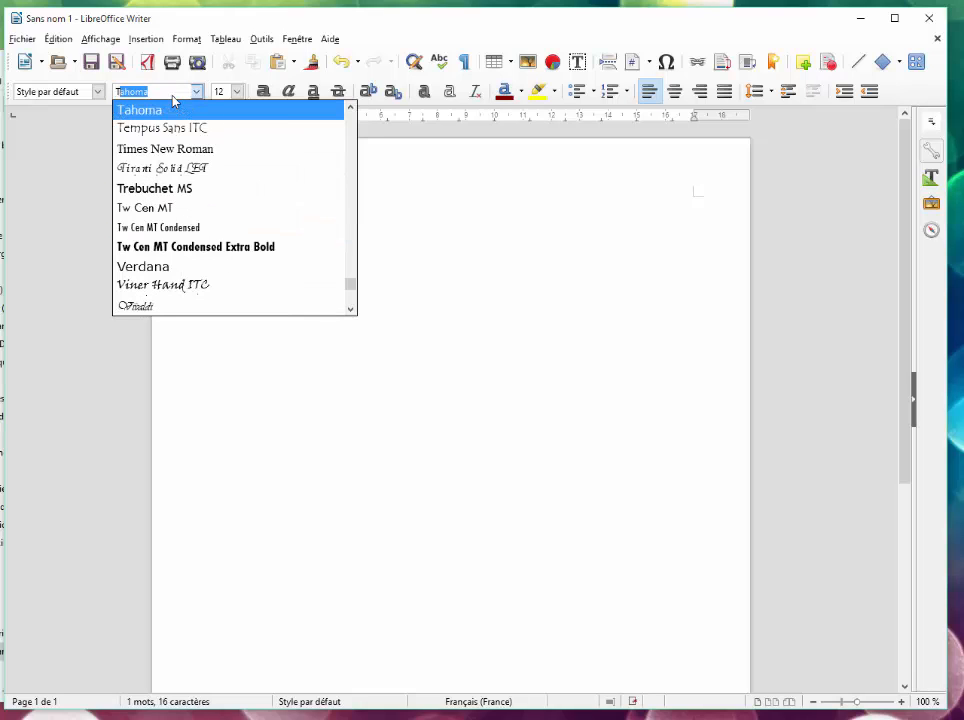
left_click(177, 150)
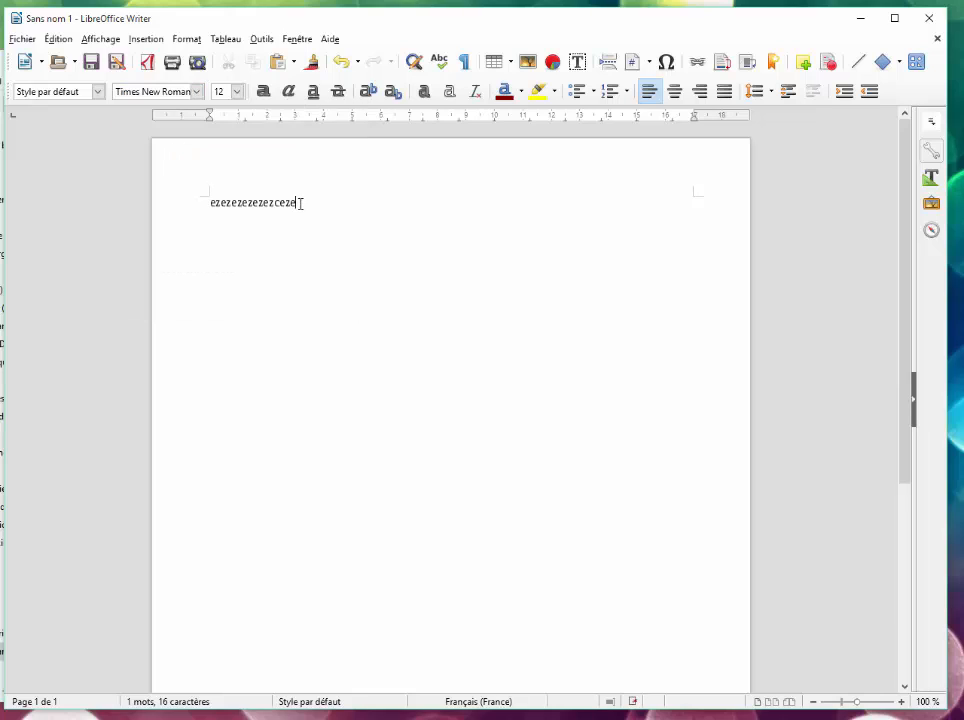
left_click_drag(300, 203, 207, 206)
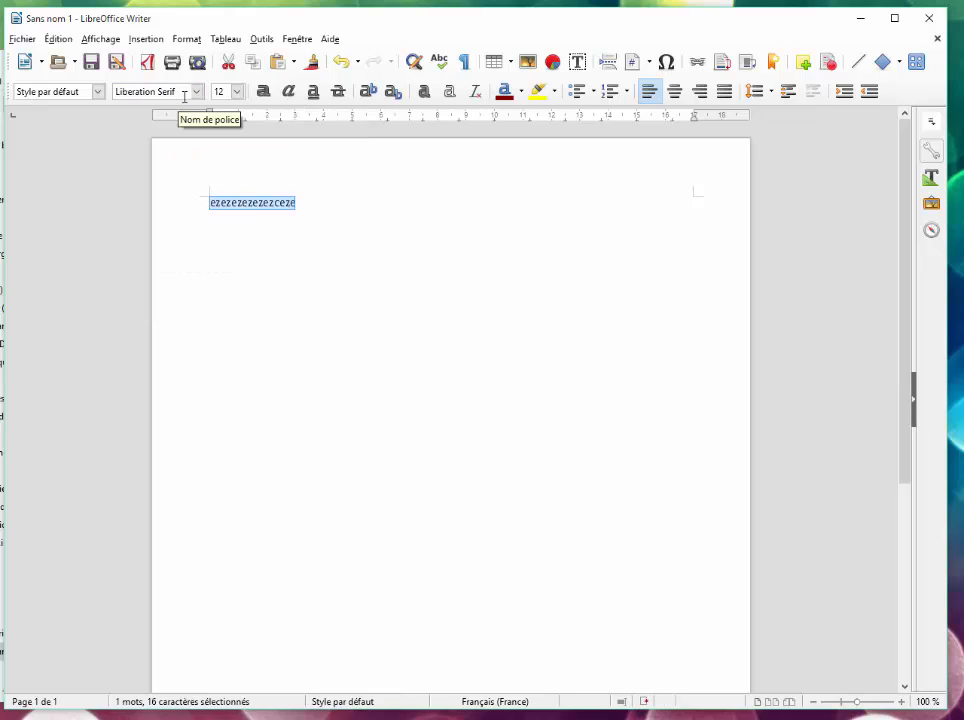
left_click(198, 92)
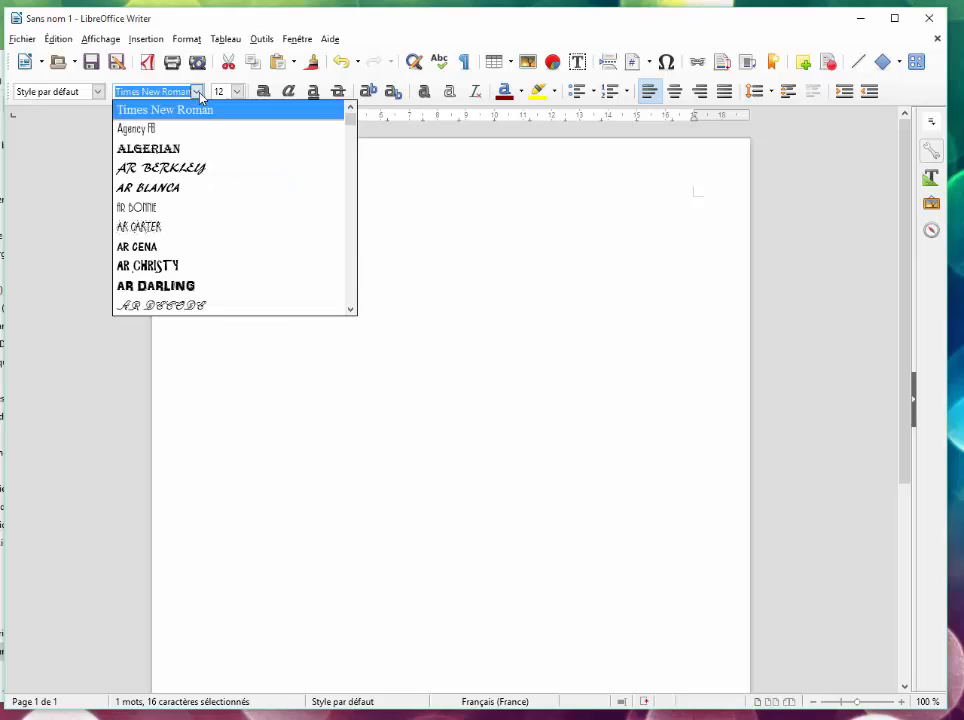
left_click(199, 109)
left_click_drag(300, 205, 198, 204)
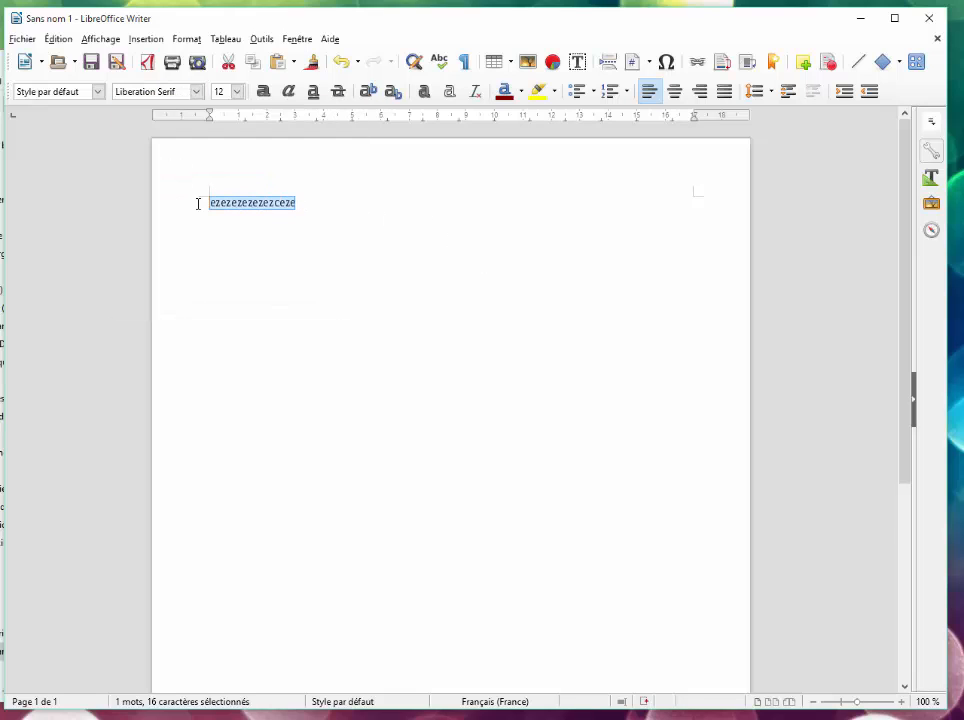
left_click(198, 92)
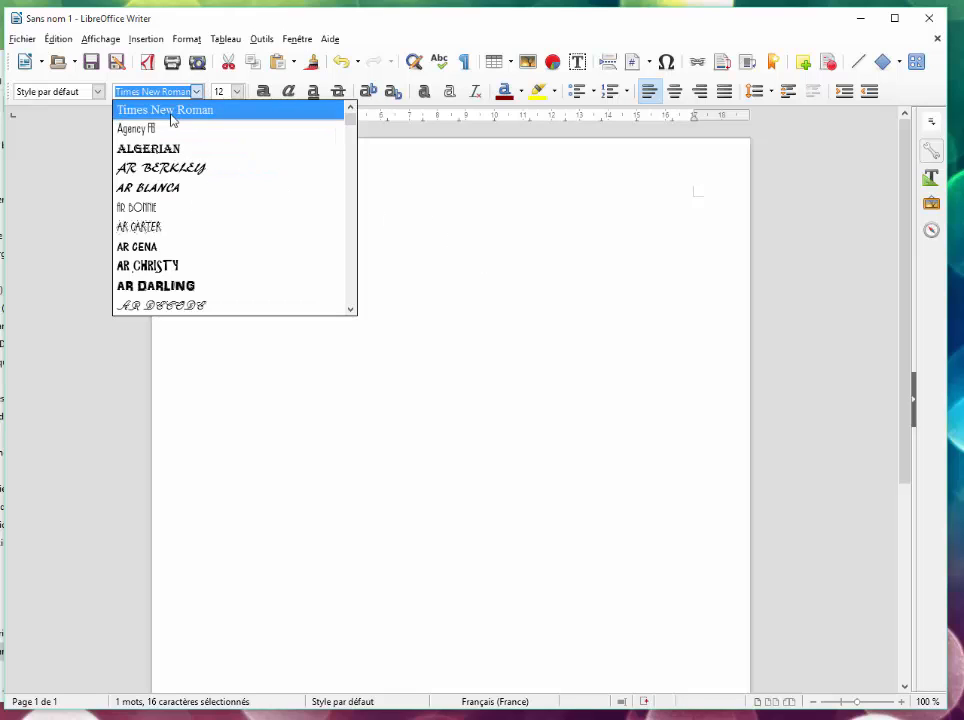
left_click(172, 116)
- Try font size 13 on the sample text line, and return it to size 12
left_click_drag(301, 204, 157, 196)
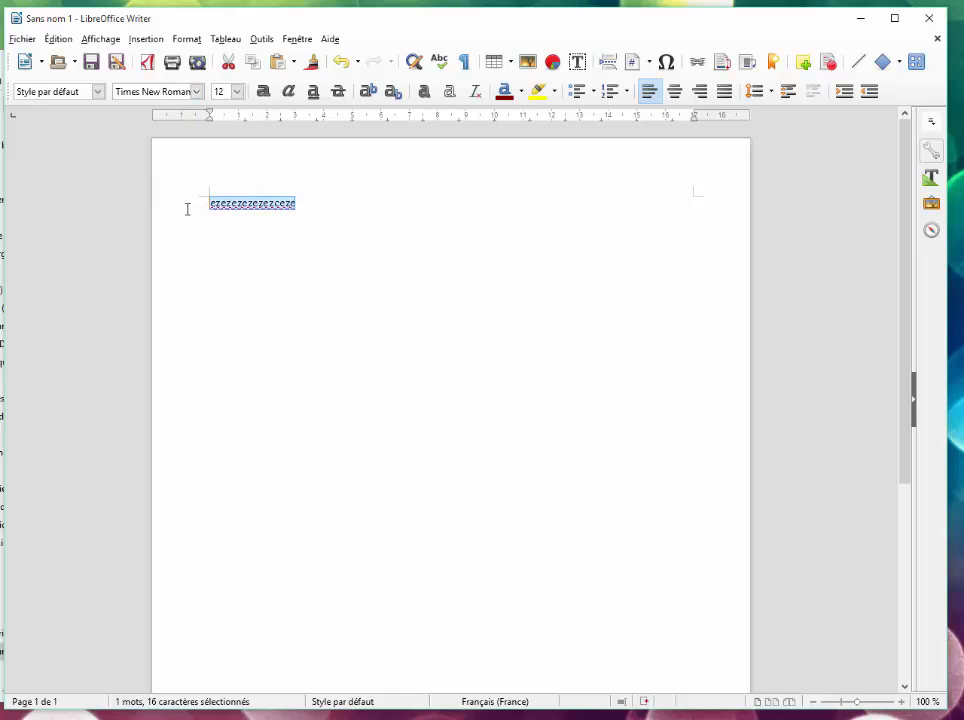
left_click(236, 91)
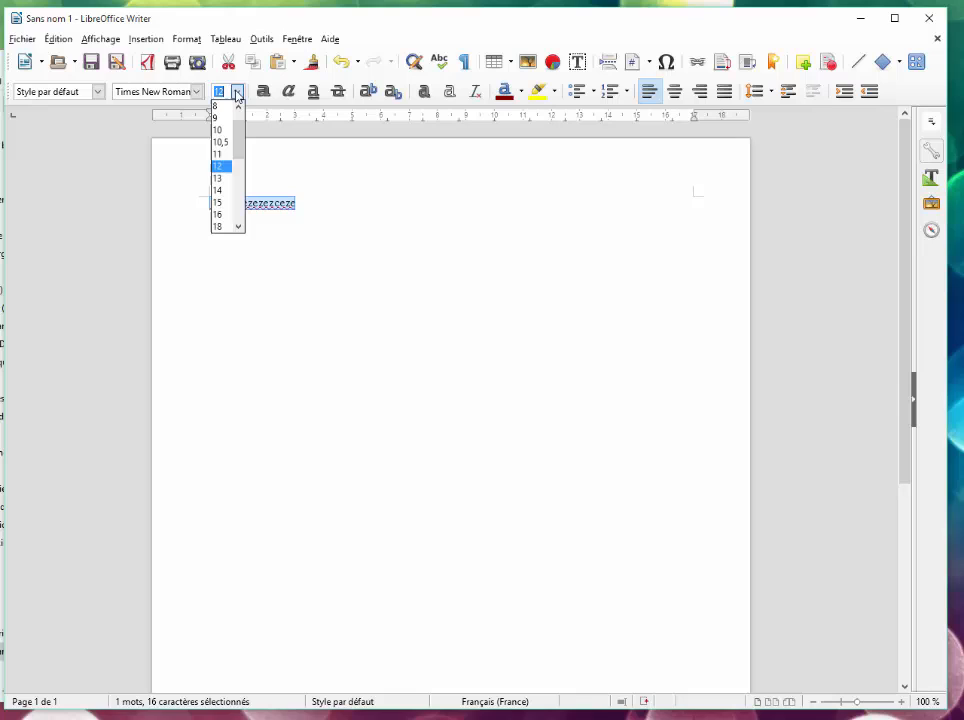
left_click(222, 181)
left_click(236, 91)
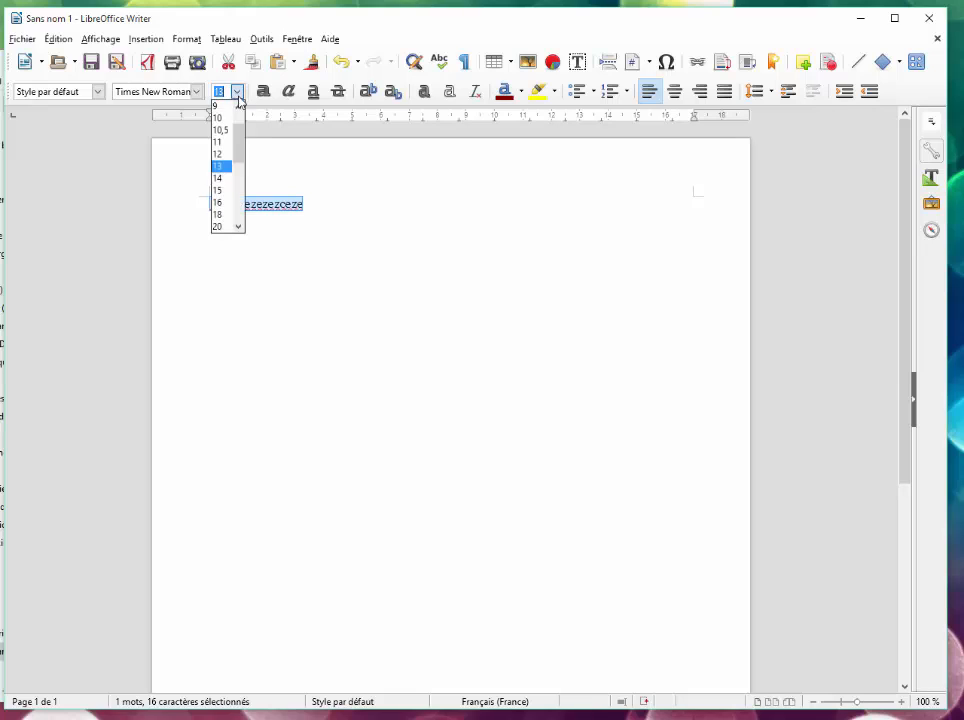
scroll(228, 170, "down", 4)
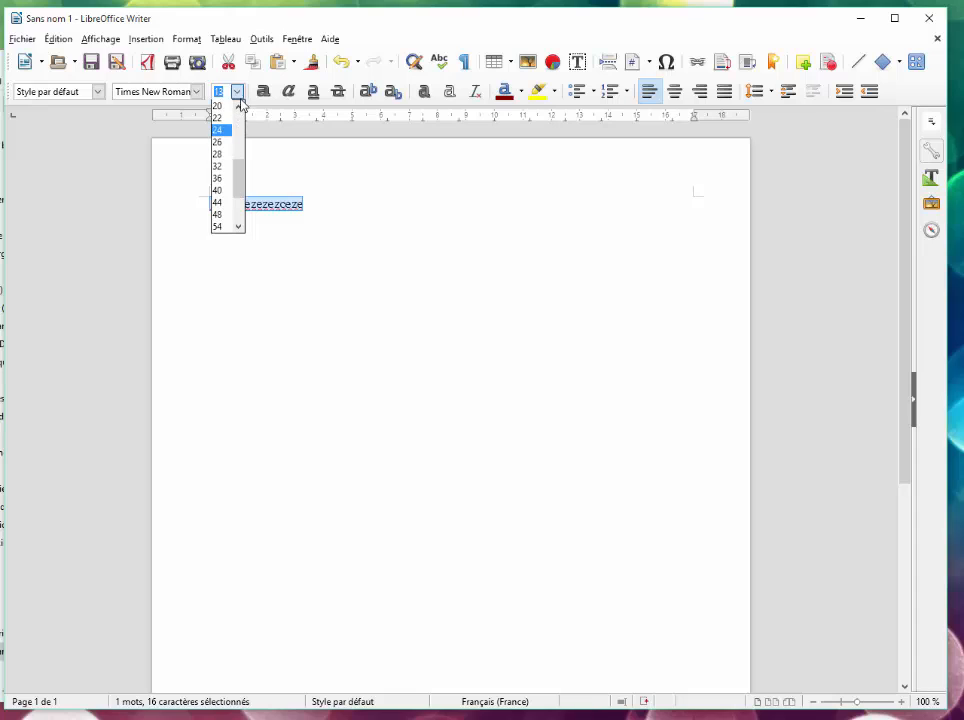
scroll(241, 133, "up", 4)
left_click(221, 191)
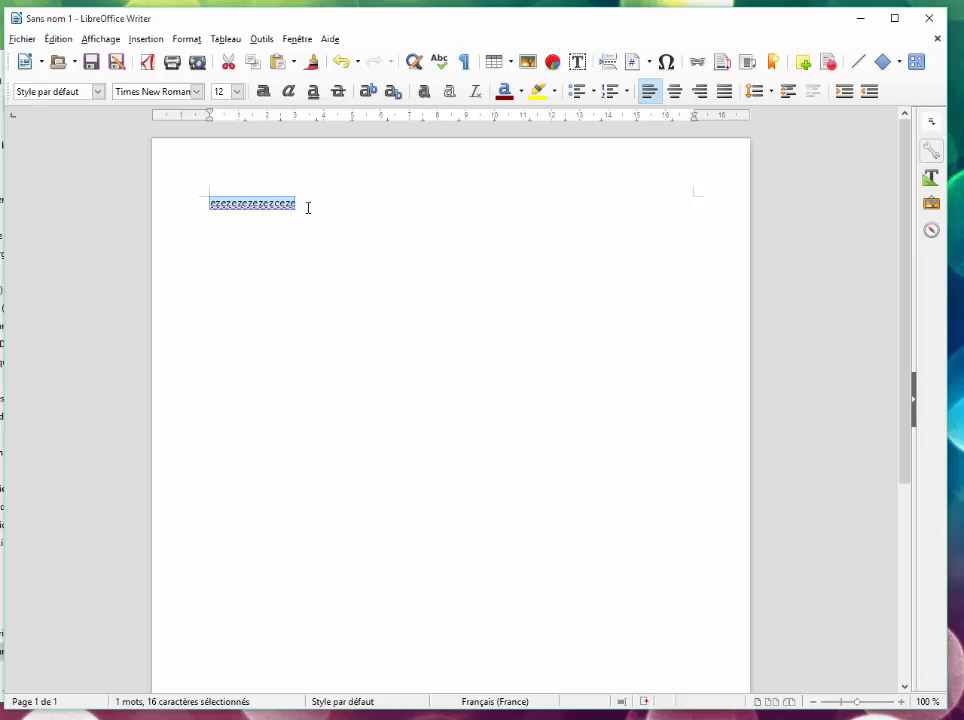
- Toggle bold, italic, underline and strikethrough on and off for the sample text line
left_click_drag(308, 207, 155, 200)
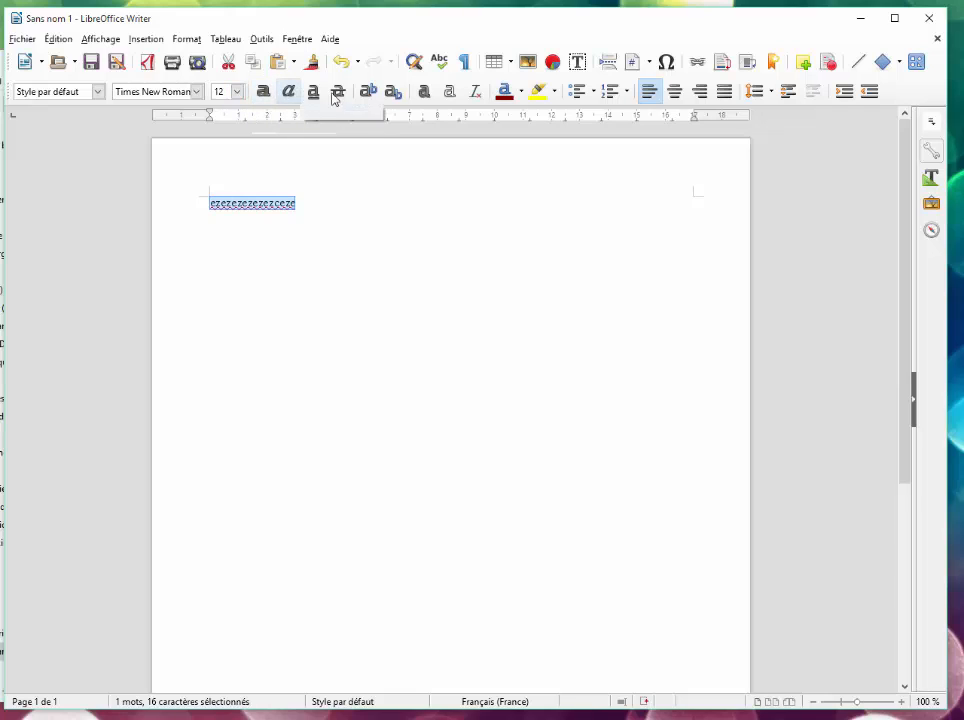
left_click(266, 94)
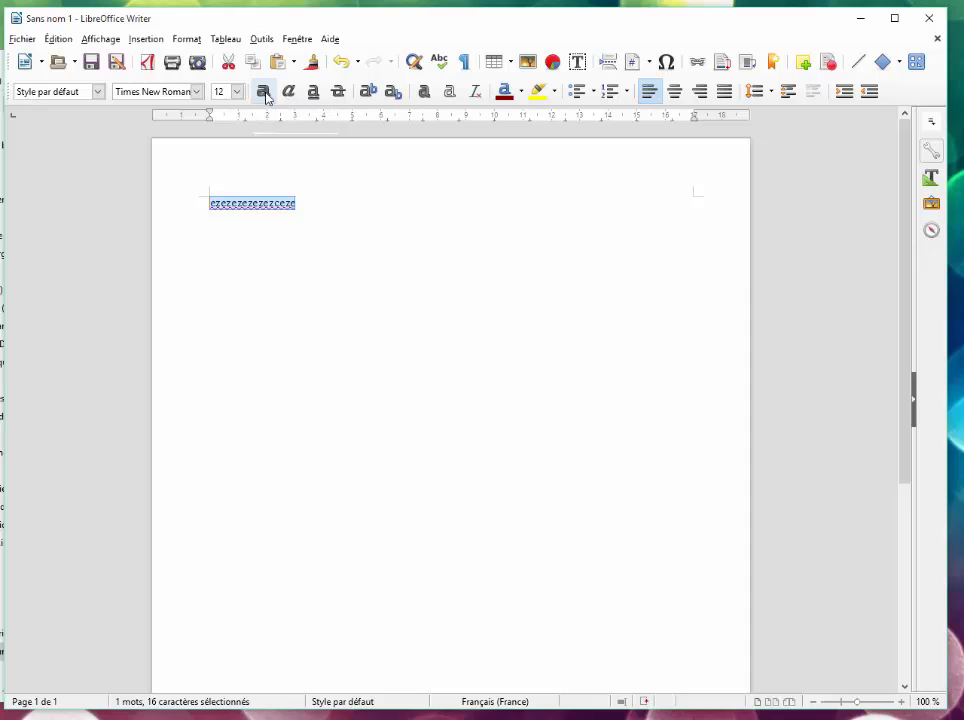
left_click(266, 94)
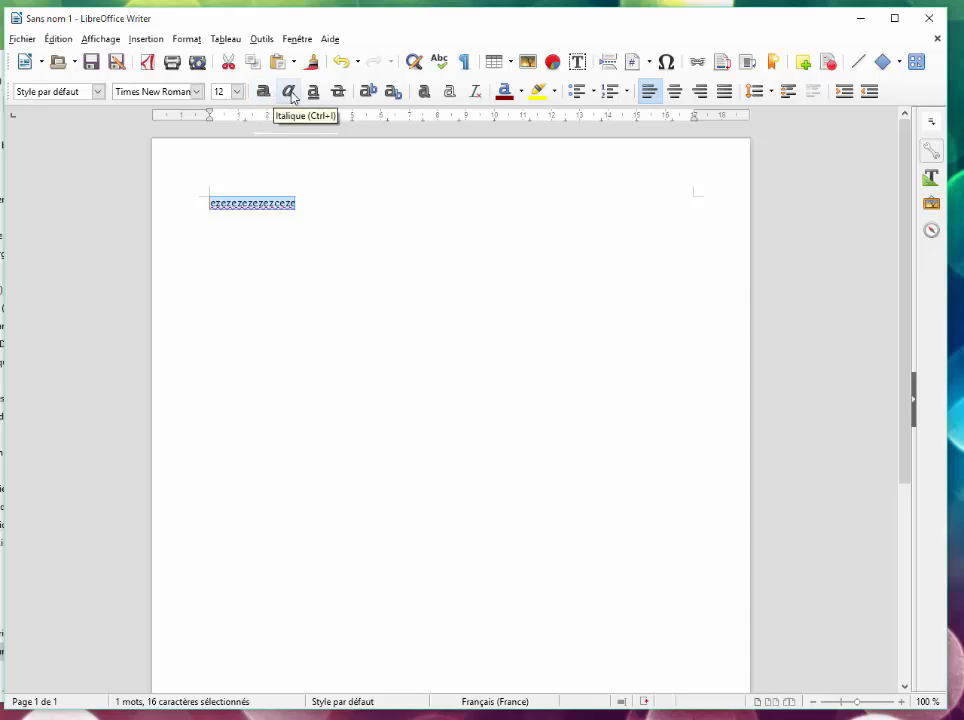
left_click(291, 95)
left_click(293, 97)
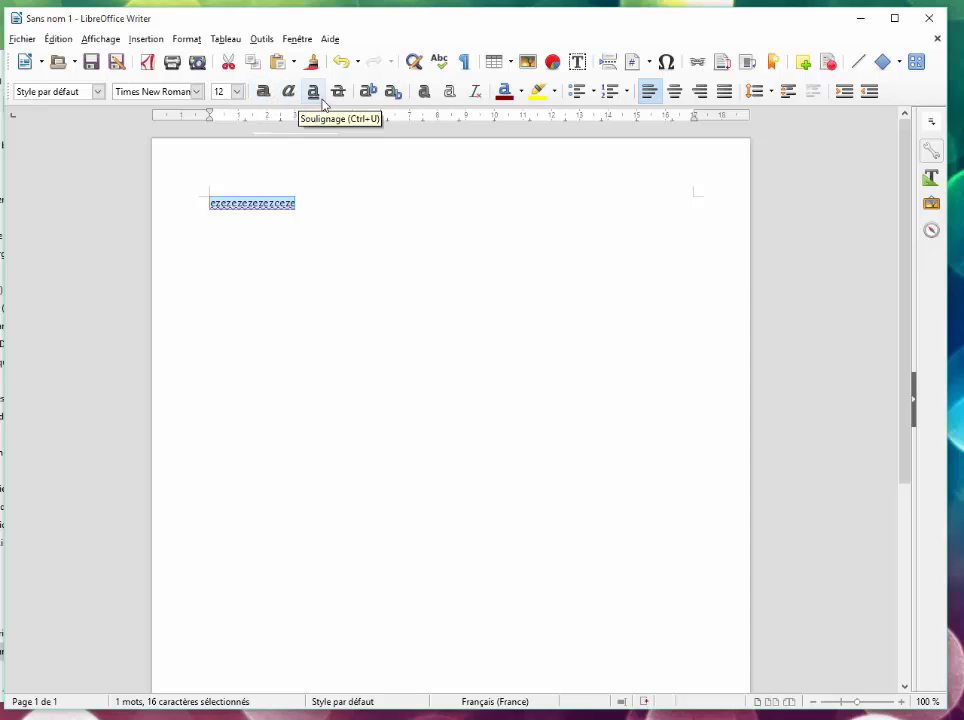
left_click(320, 101)
left_click(320, 101)
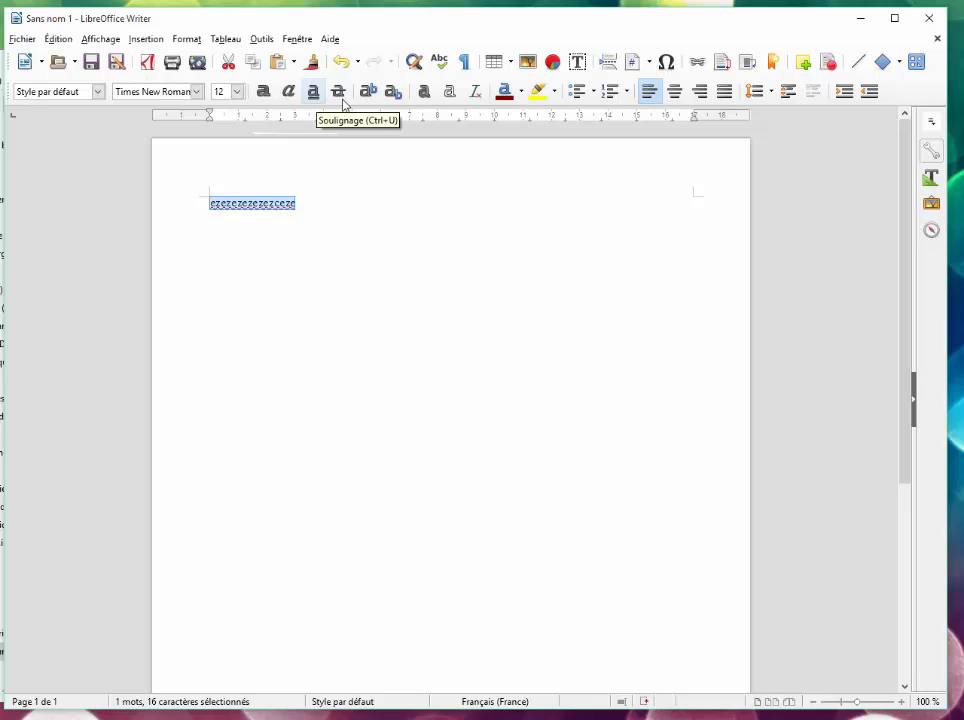
left_click(340, 93)
left_click(340, 93)
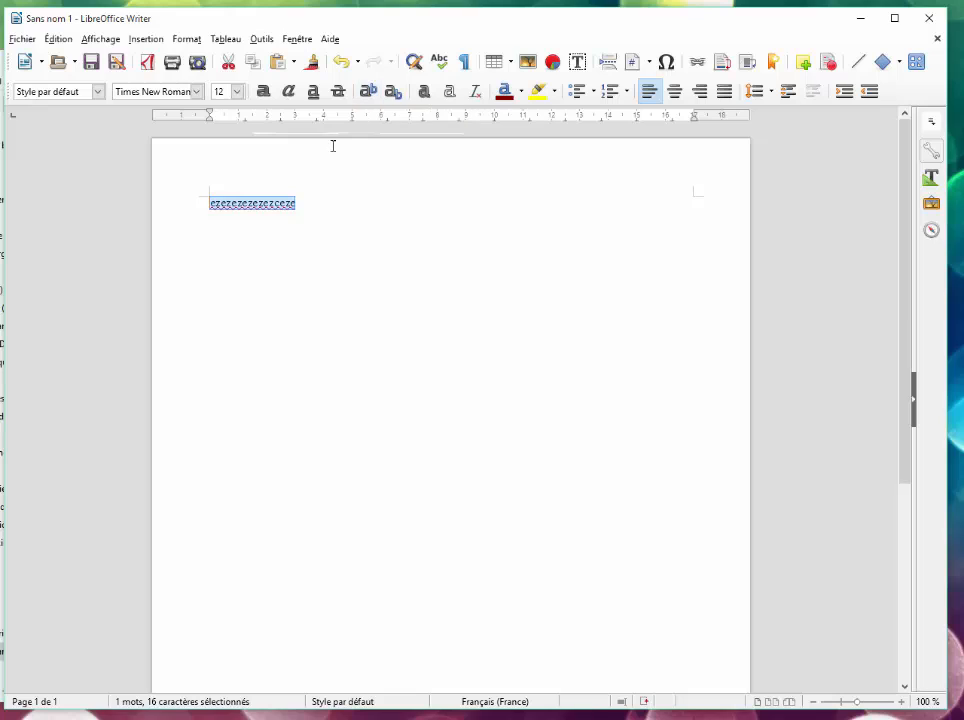
- Append "g" to the sample text line and enter "g2" on a separate line below it, leaving a blank line between
left_click(321, 209)
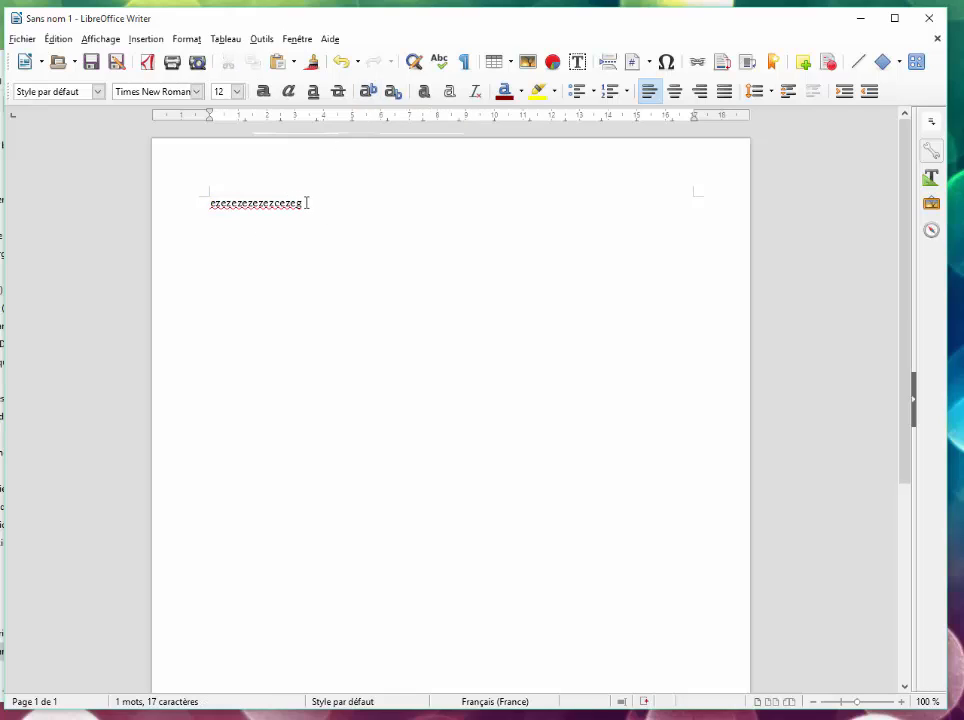
key("Return")
type("a2")
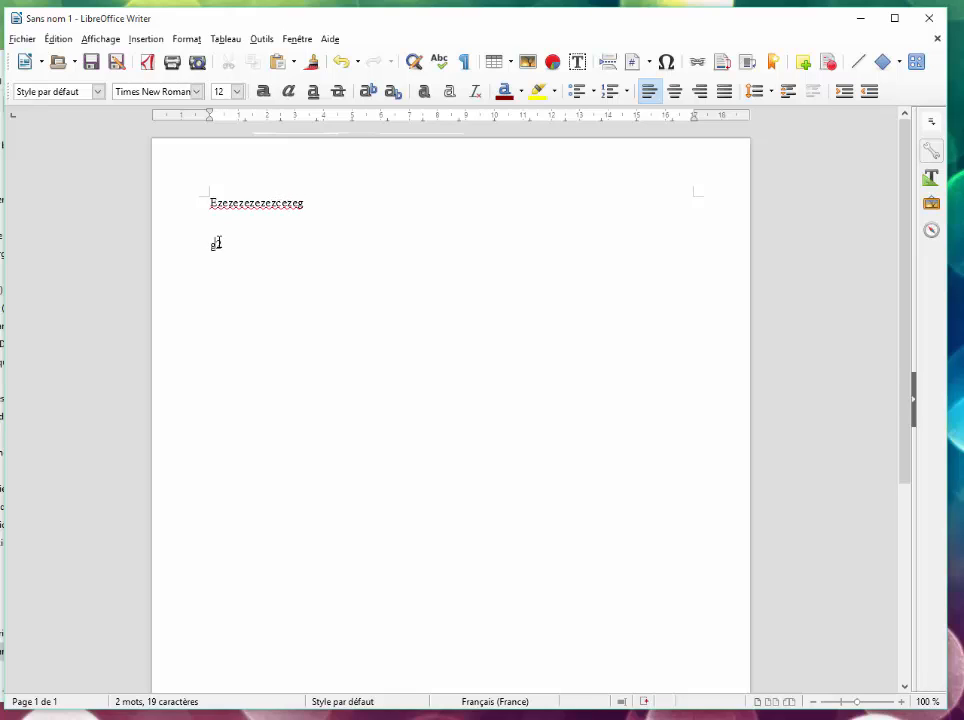
- Format the 2 in "g2" as superscript, and change it to subscript
key("shift+Left")
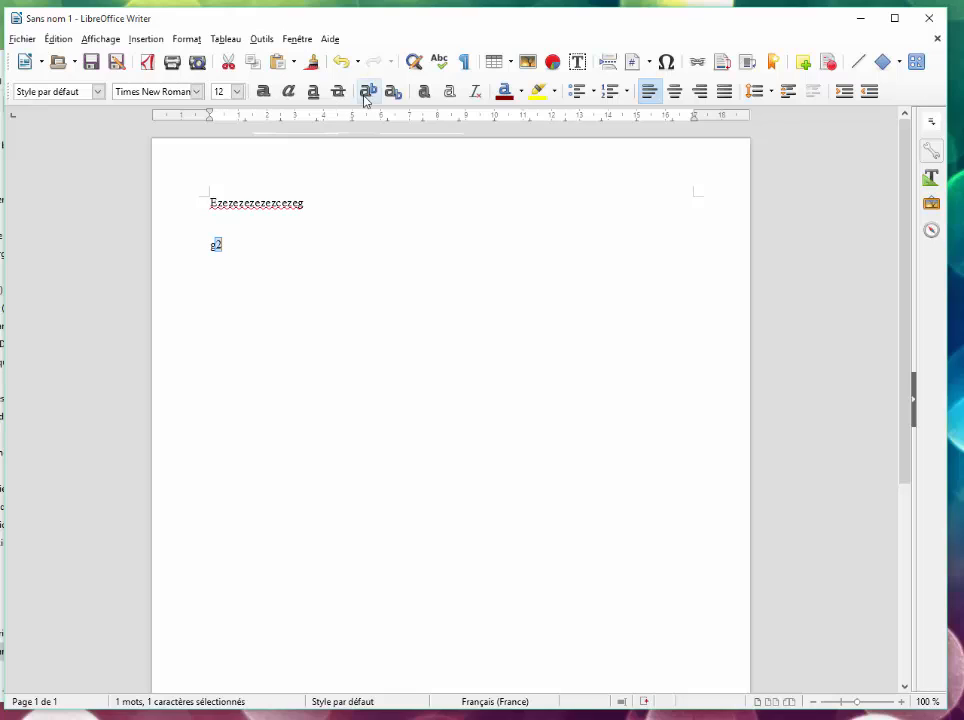
left_click(370, 93)
left_click(217, 245)
key("shift+Left")
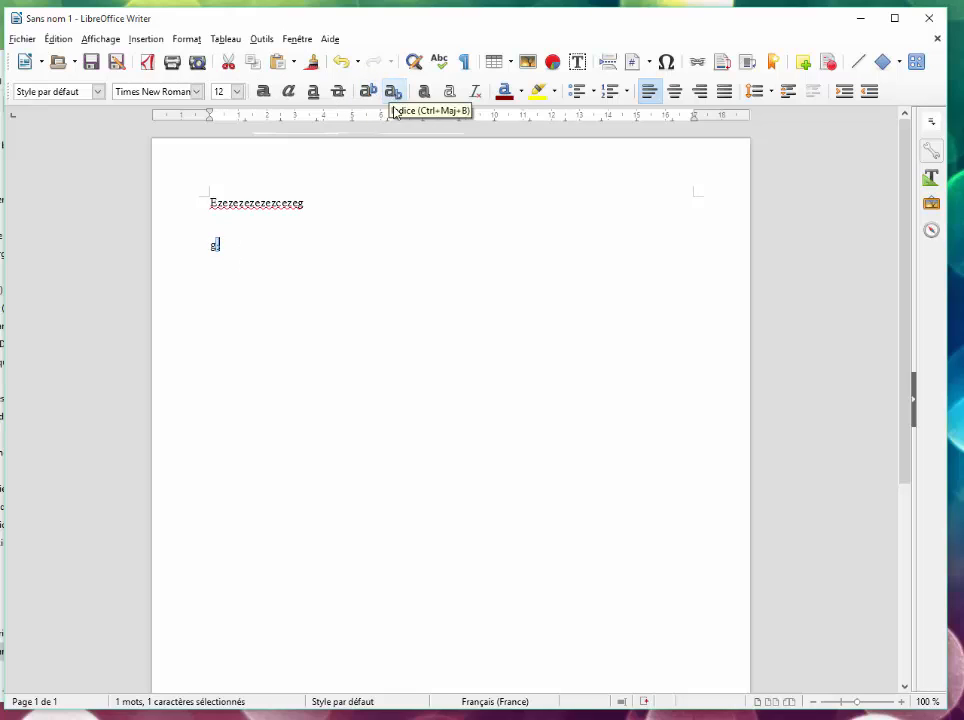
left_click(393, 92)
left_click(222, 250)
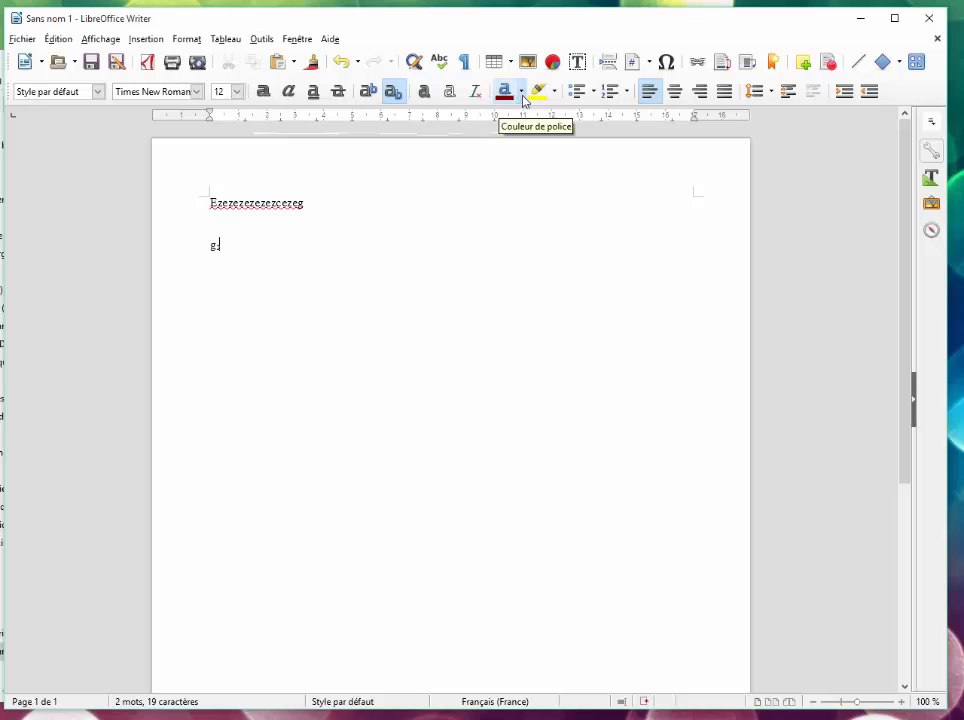
- Set the font colour of the first line of text to red
left_click_drag(308, 200, 509, 156)
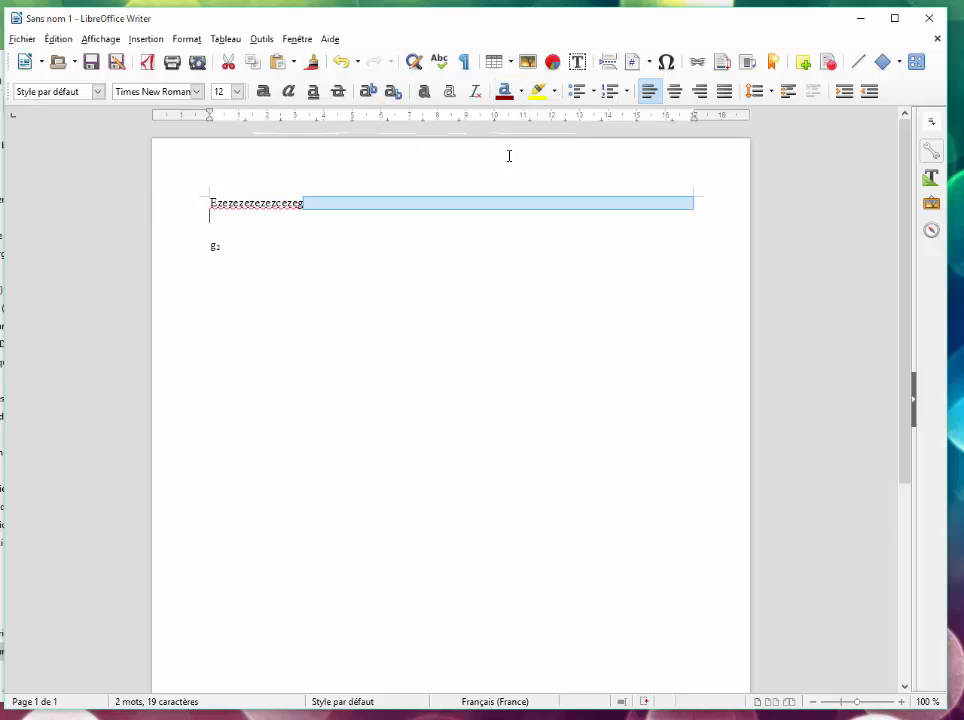
left_click(521, 92)
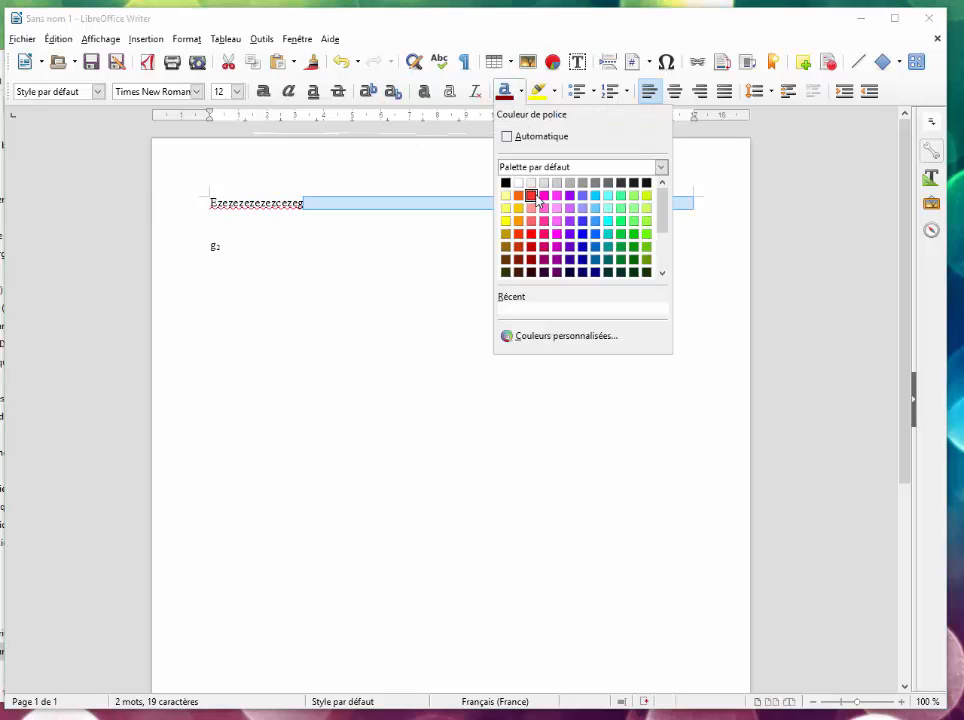
left_click(535, 197)
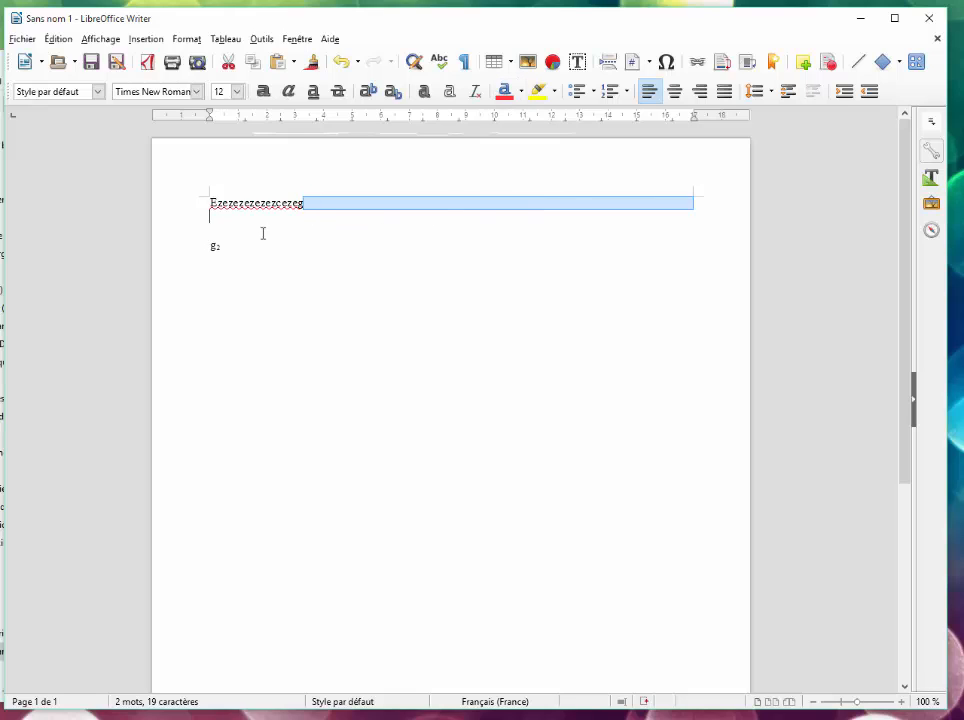
left_click_drag(301, 204, 131, 196)
left_click(521, 92)
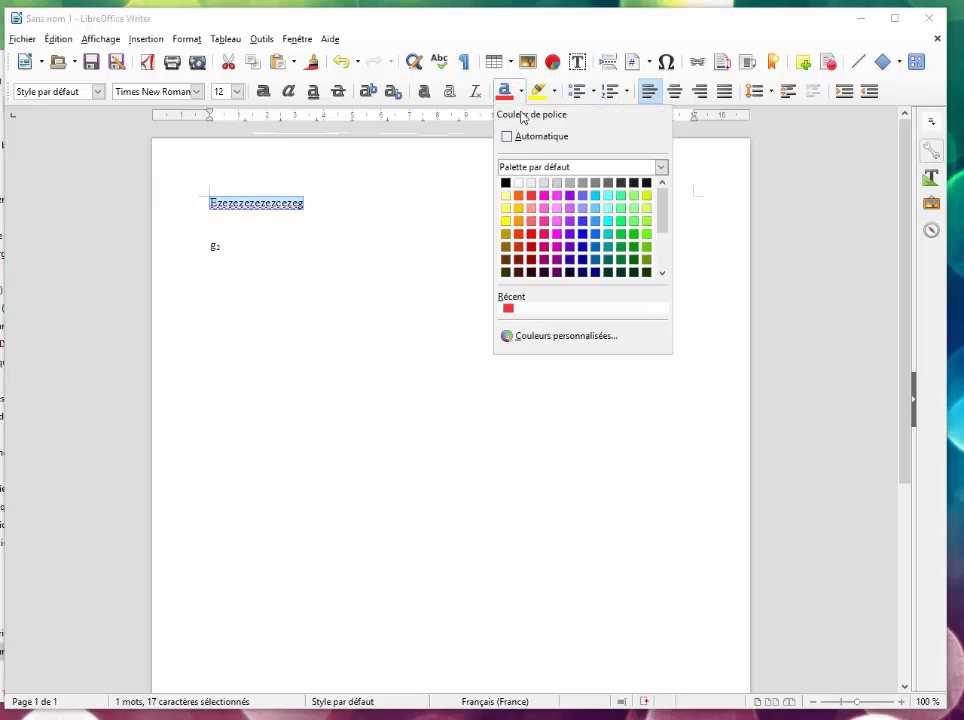
left_click(535, 206)
left_click(342, 252)
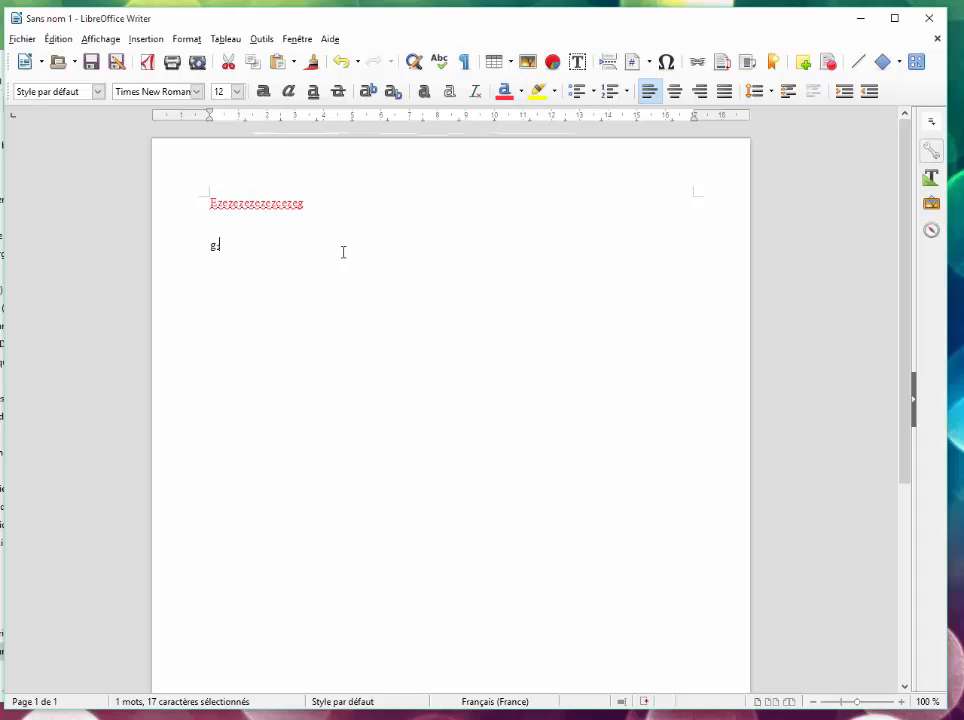
- Try centred, left and right alignment on the red first line, and set it to justified
left_click_drag(308, 198, 157, 211)
left_click_drag(303, 204, 166, 202)
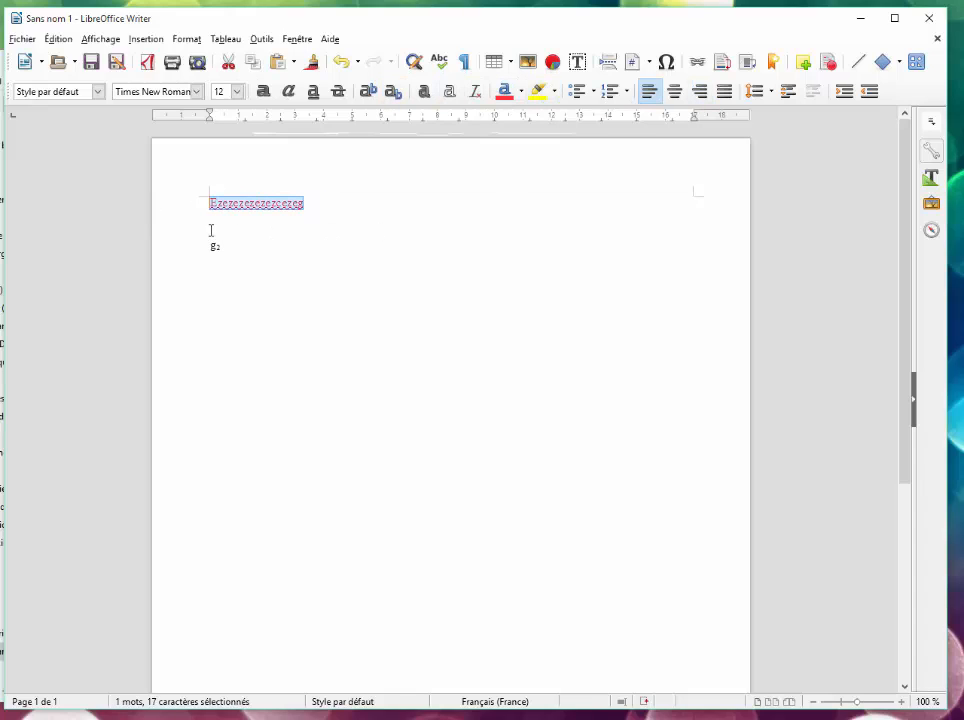
left_click(677, 98)
left_click(647, 91)
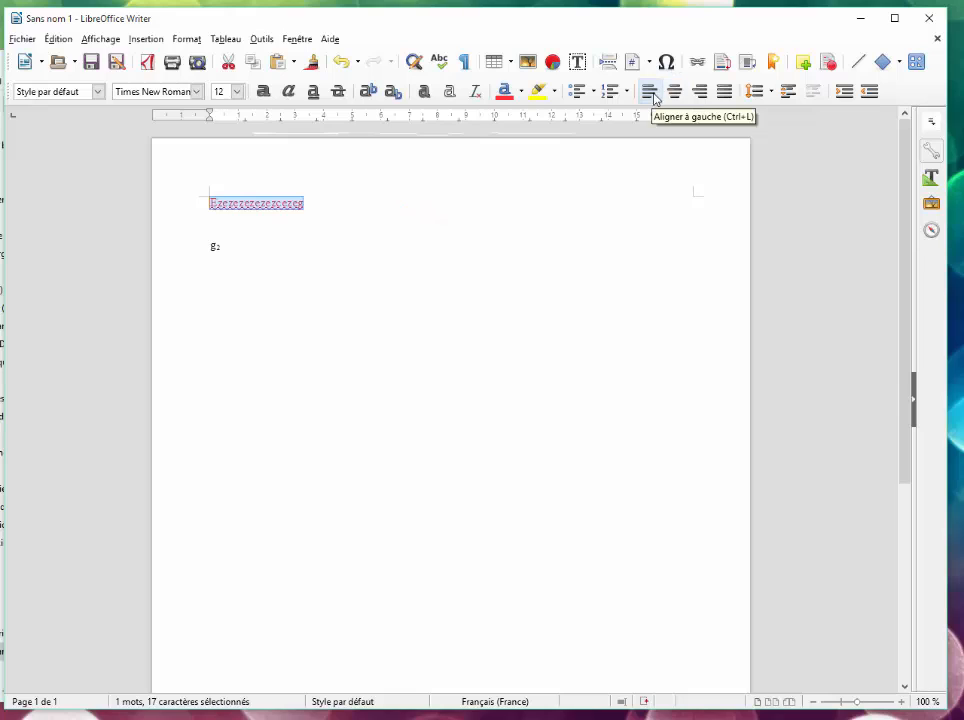
left_click(680, 92)
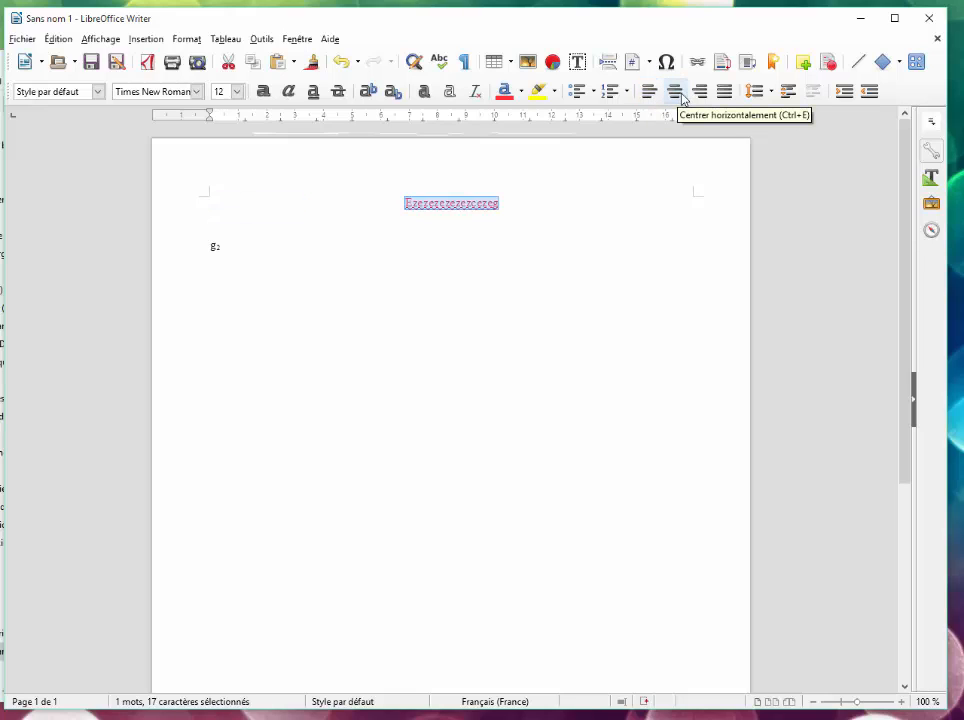
left_click(701, 92)
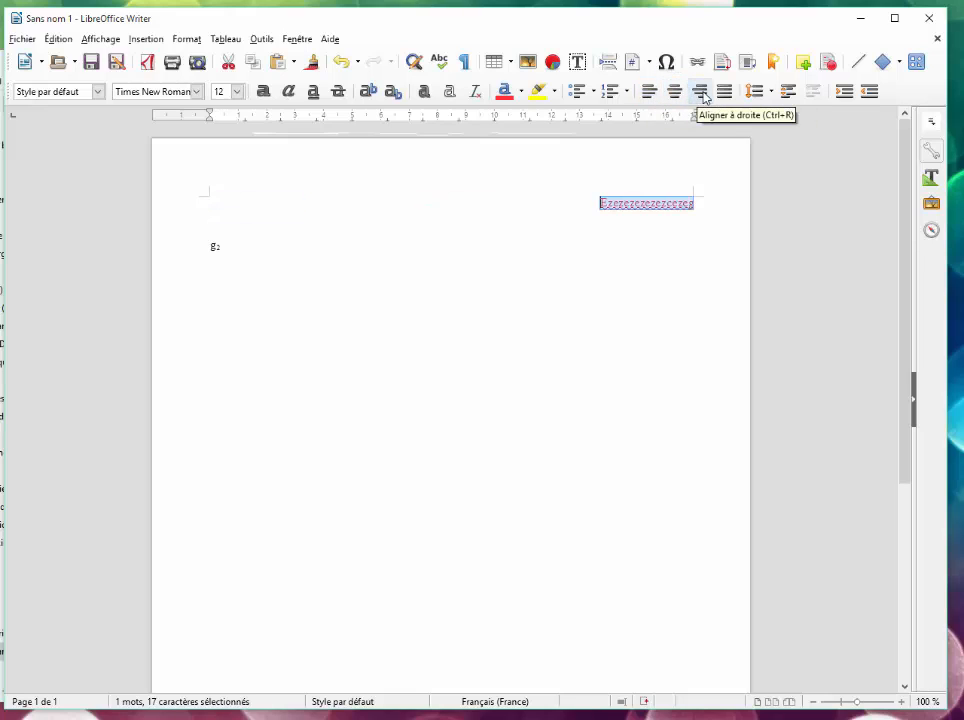
left_click(725, 91)
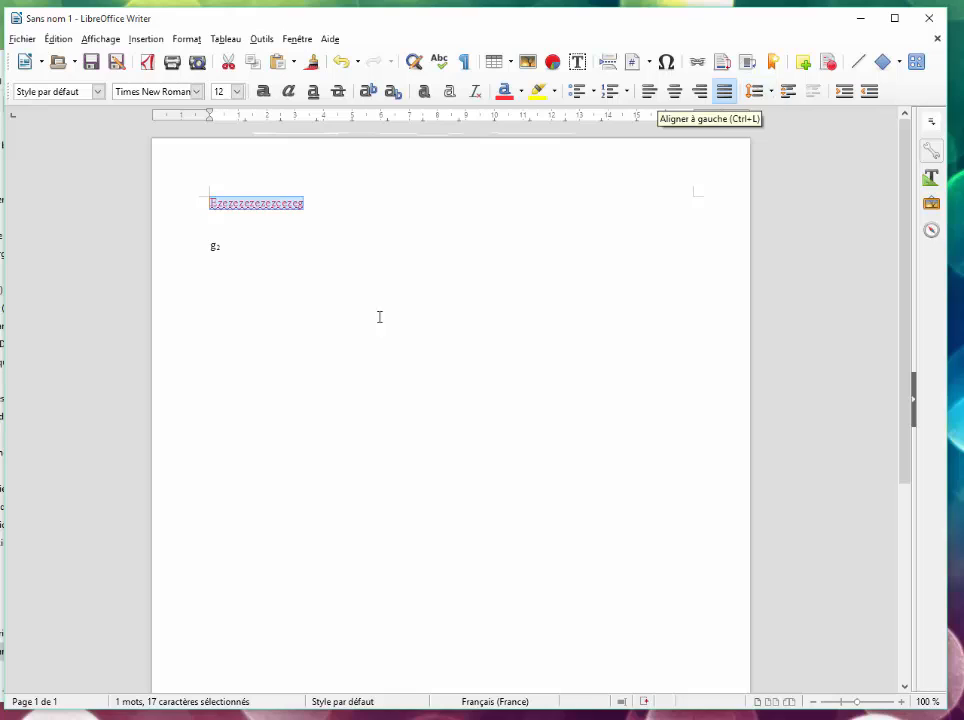
- Insert a bordered table with 5 columns and 3 rows below the red first line, leaving a blank line between them
left_click(284, 213)
left_click(303, 206)
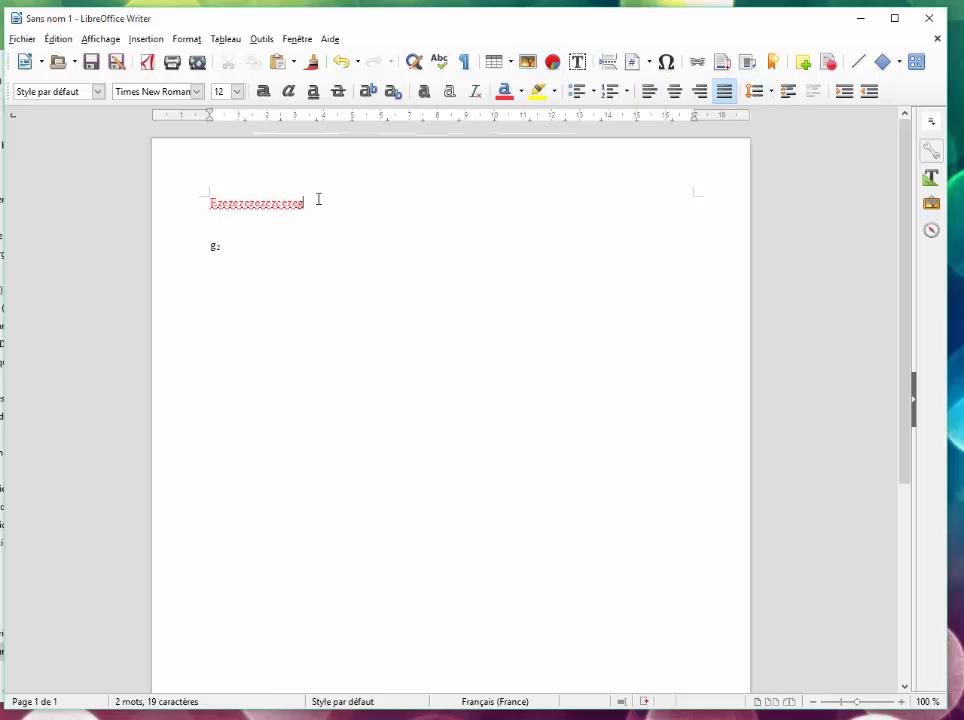
key("Return")
key("Return")
left_click(225, 39)
left_click(232, 59)
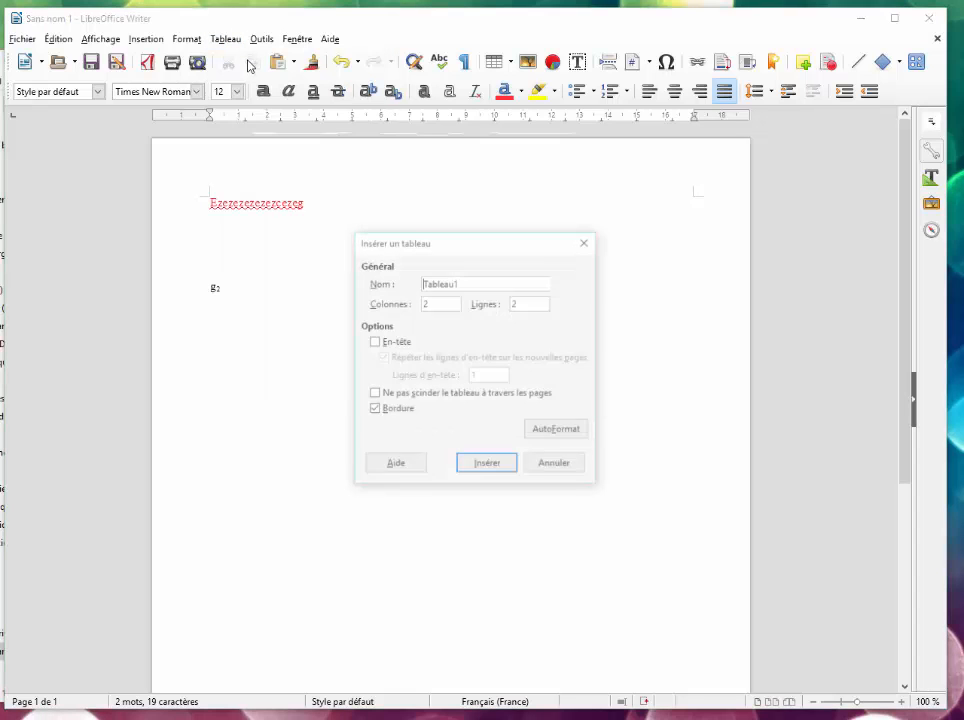
left_click(424, 303)
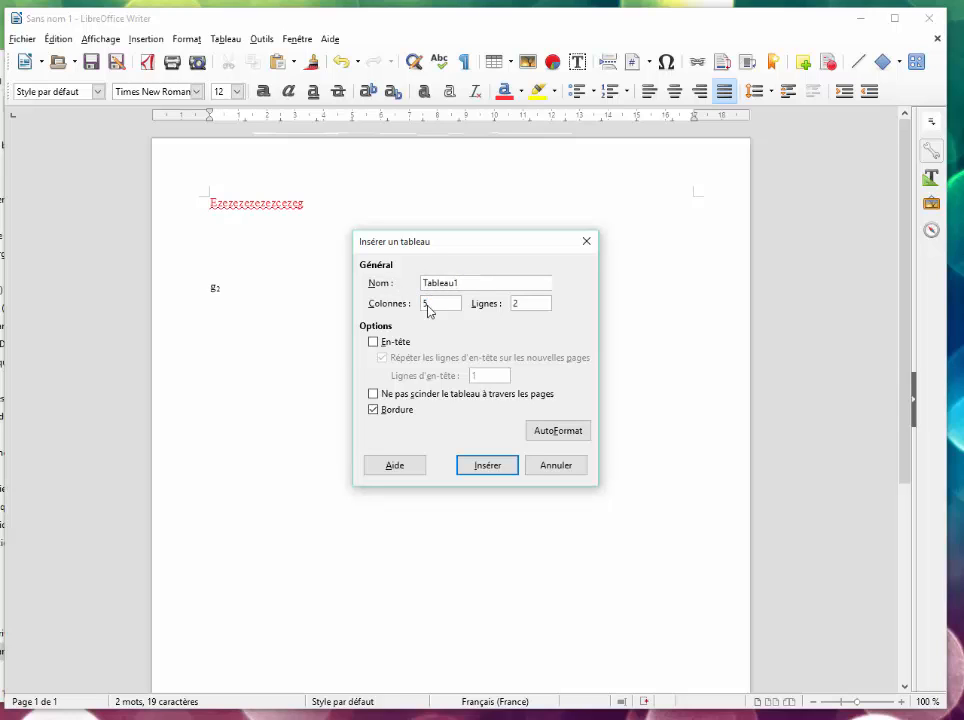
type("3")
key("Return")
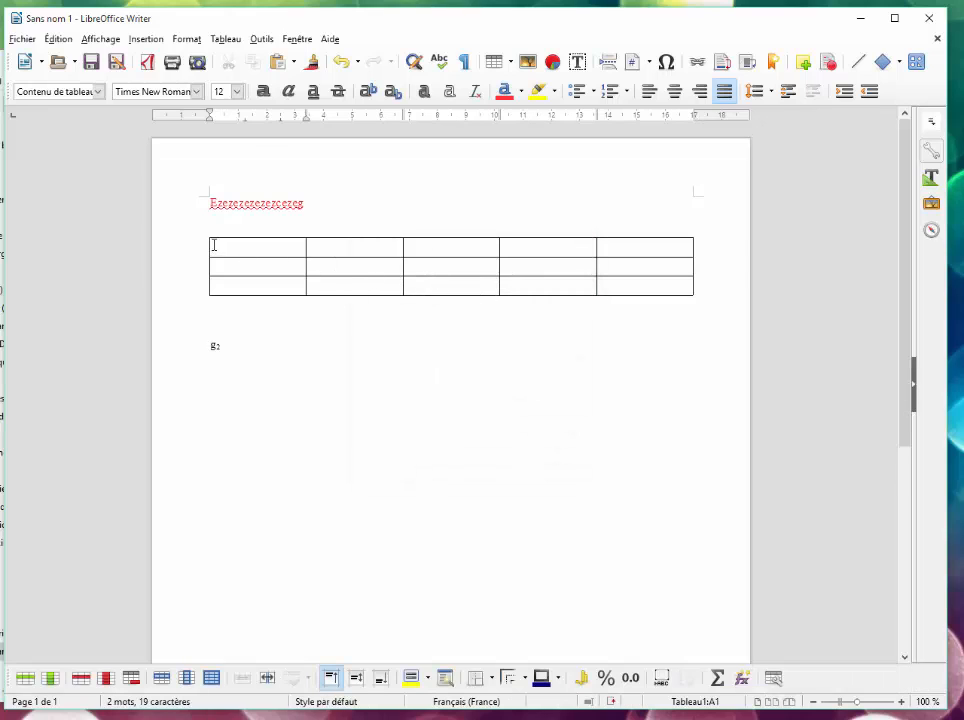
- Enter "dsd" in the first cell of the table
left_click_drag(213, 243, 599, 283)
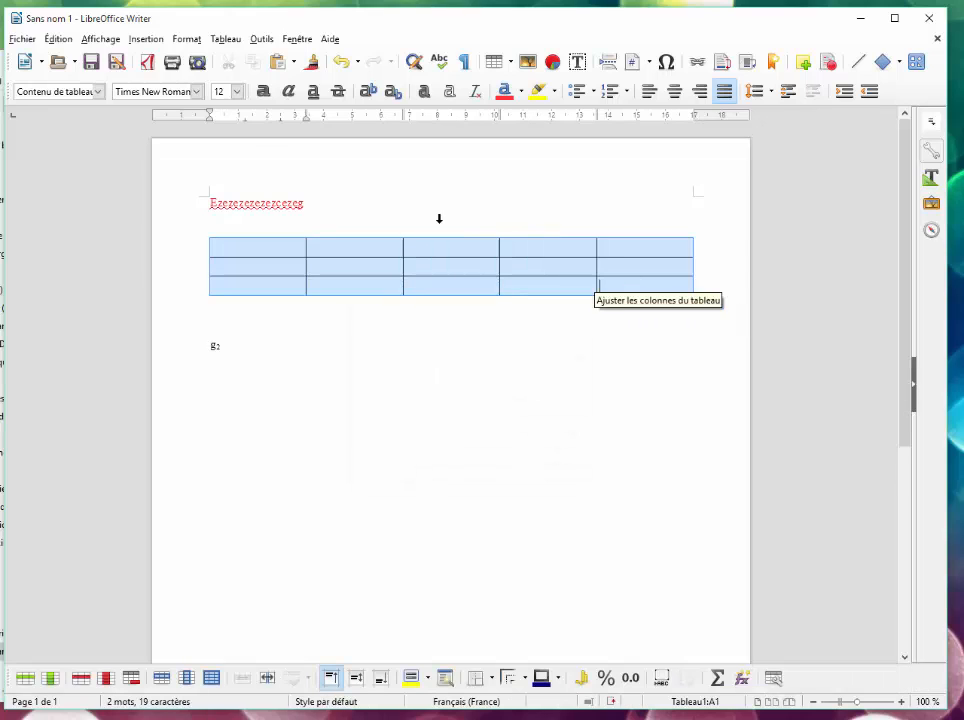
left_click(271, 243)
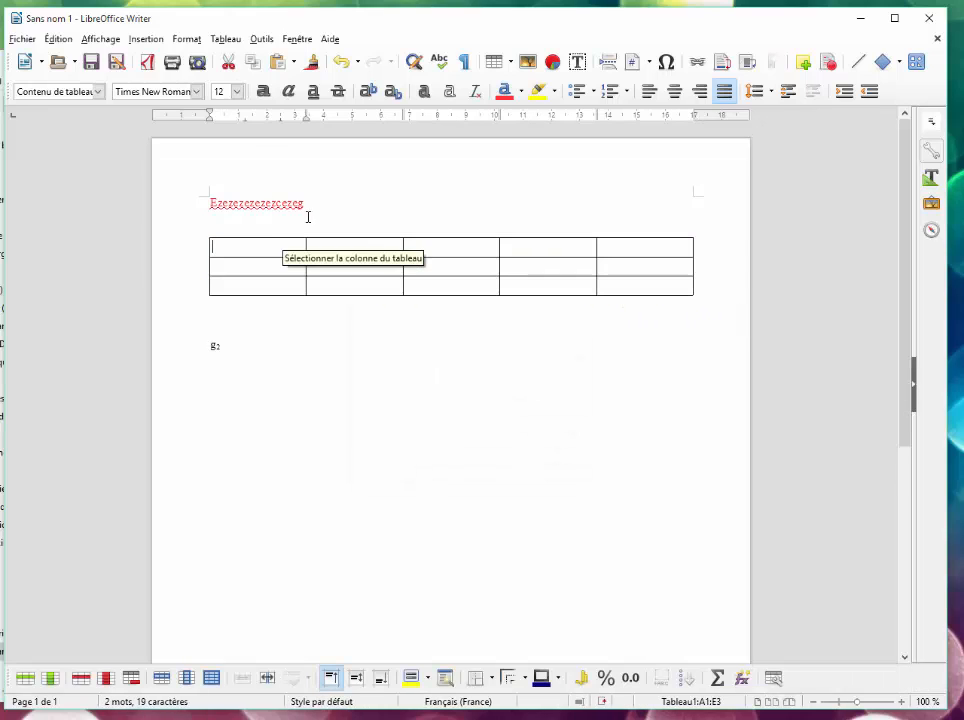
type("dsd")
left_click(230, 341)
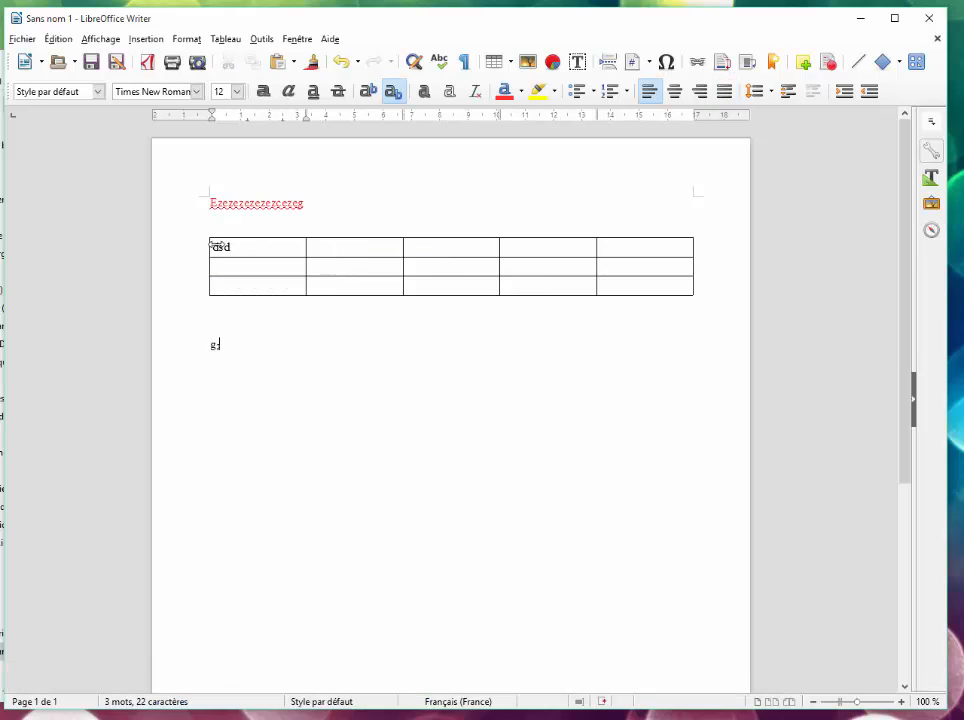
- Move the table's left border slightly inward and centre the contents of all its cells
left_click_drag(262, 259, 689, 282)
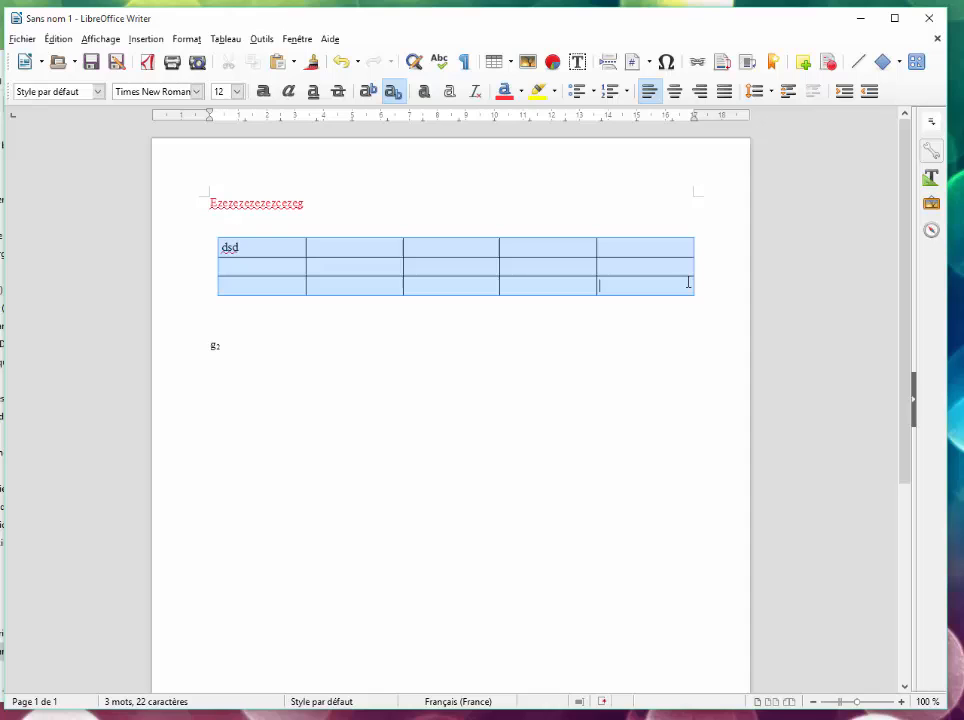
left_click(677, 92)
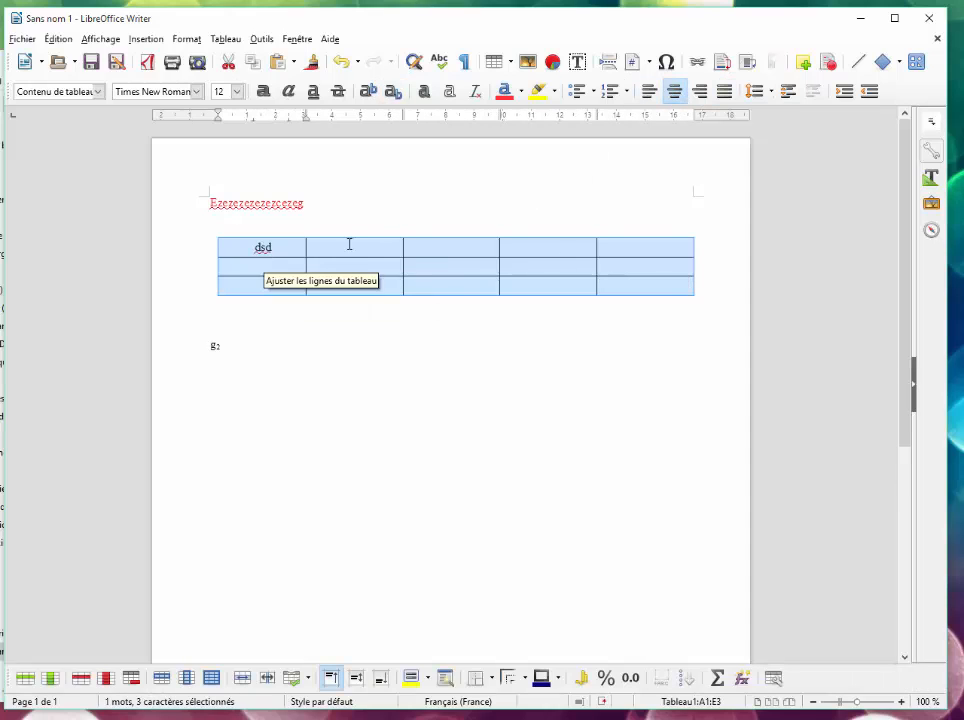
left_click(401, 250)
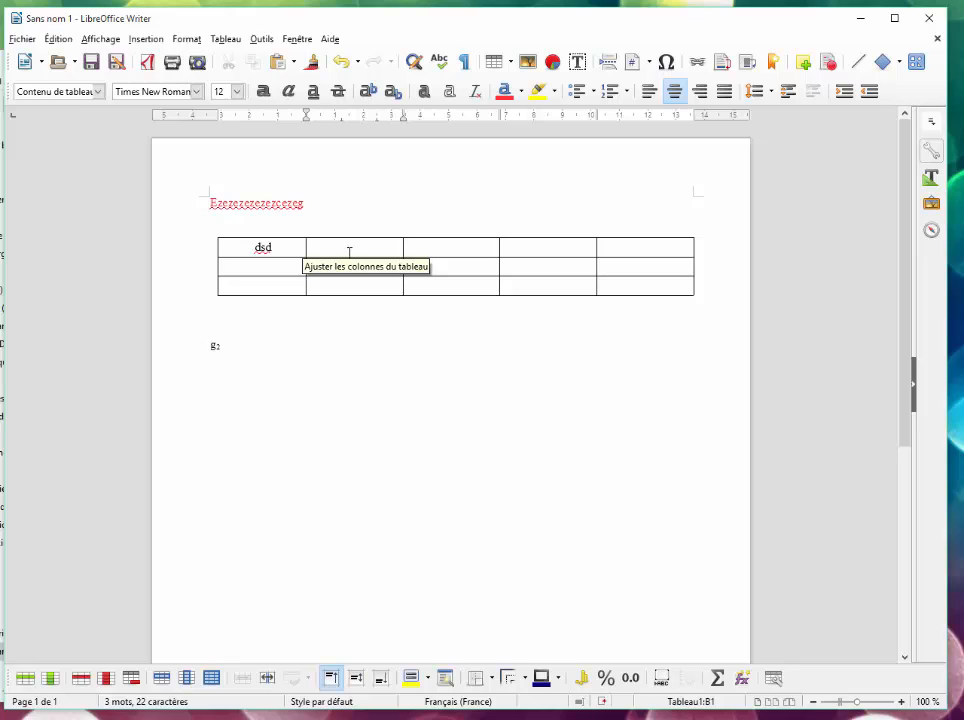
left_click(648, 92)
left_click(673, 97)
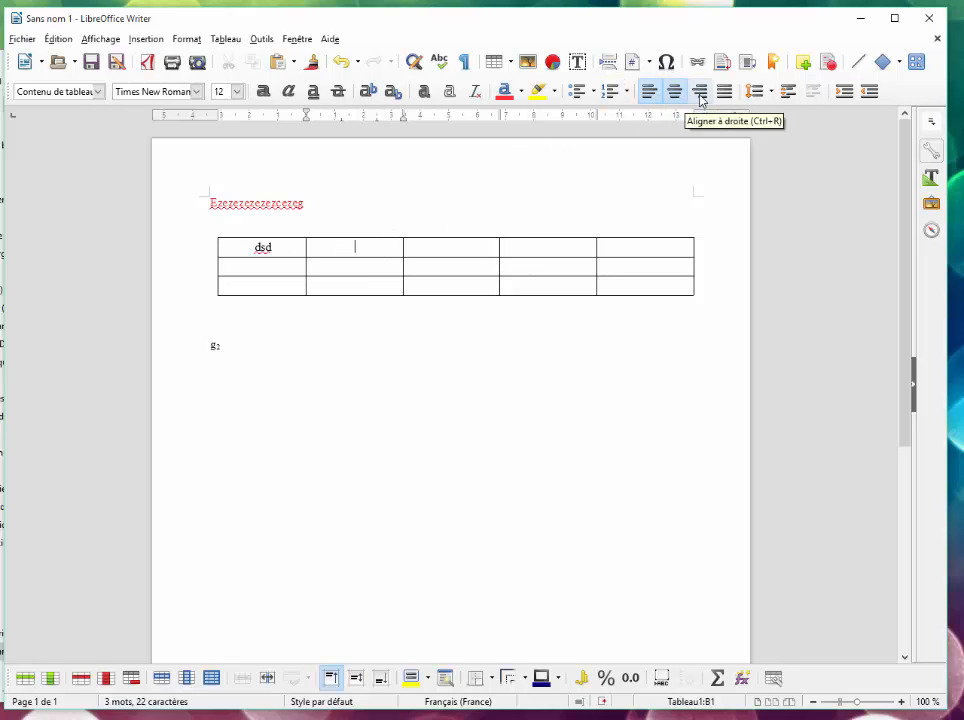
left_click(699, 95)
- Narrow the table's third column and make its first row taller
left_click(484, 243)
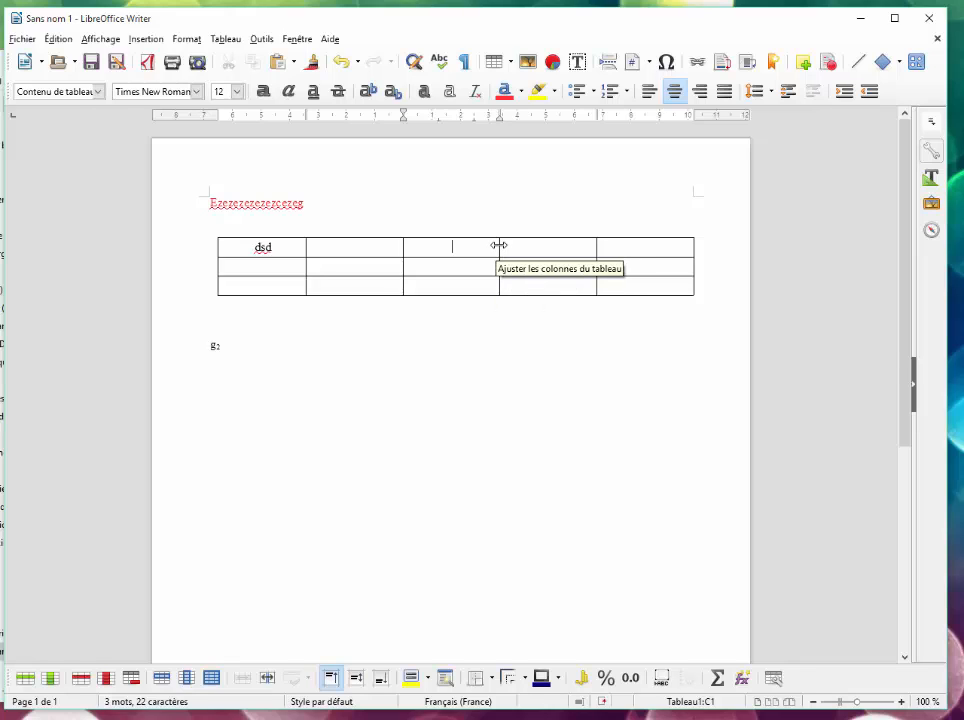
left_click_drag(499, 245, 467, 291)
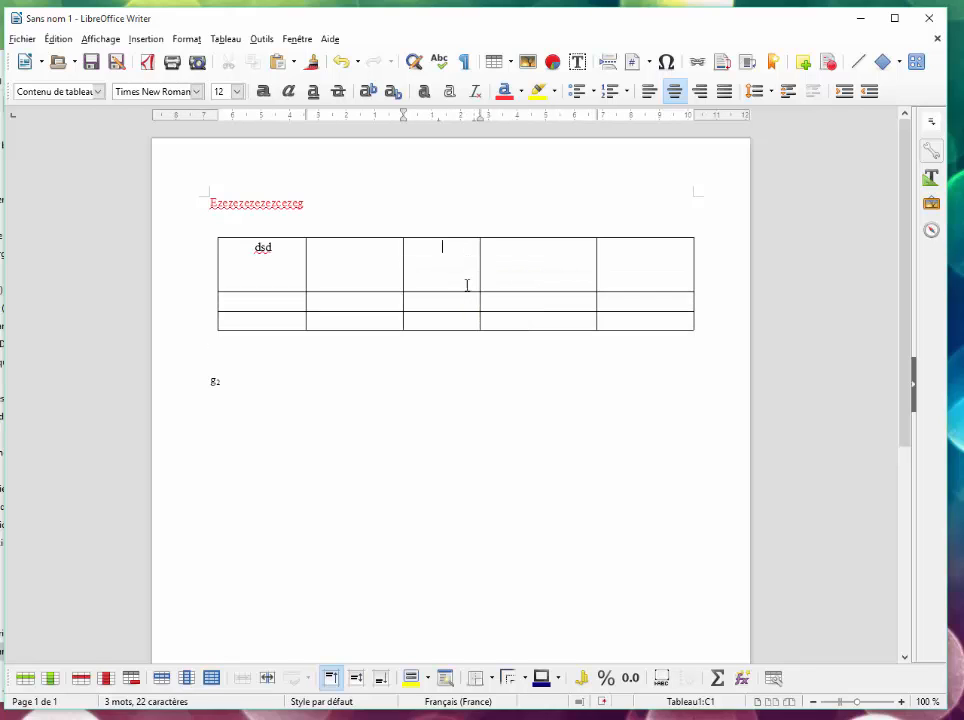
- Add several blank lines between the red line and the table, and delete some of them
left_click(284, 227)
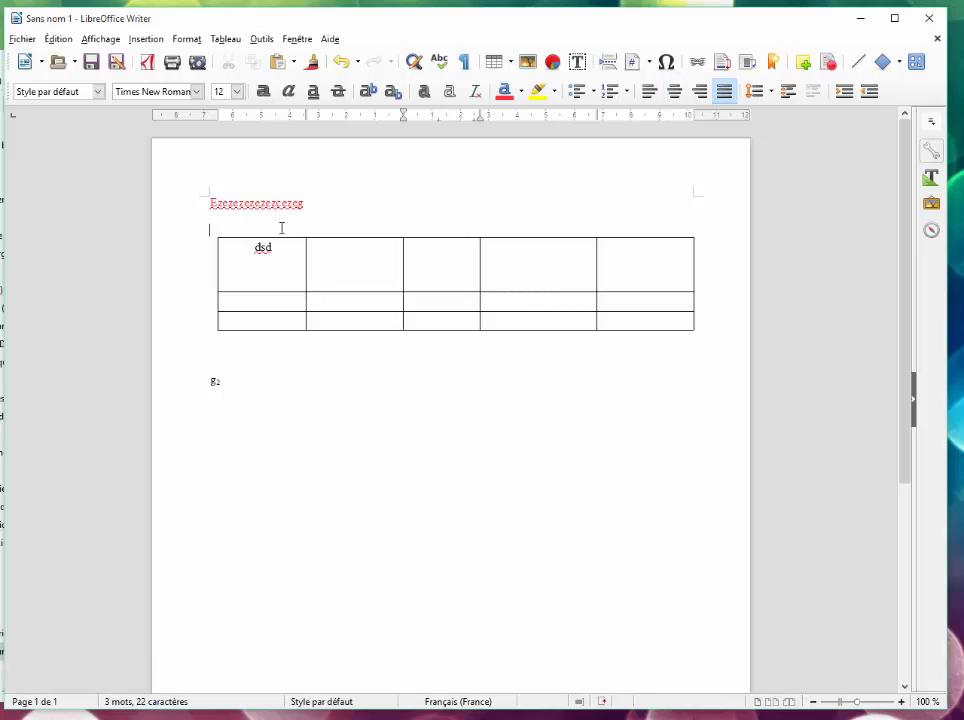
key("Return")
key("Return")
key("Return")
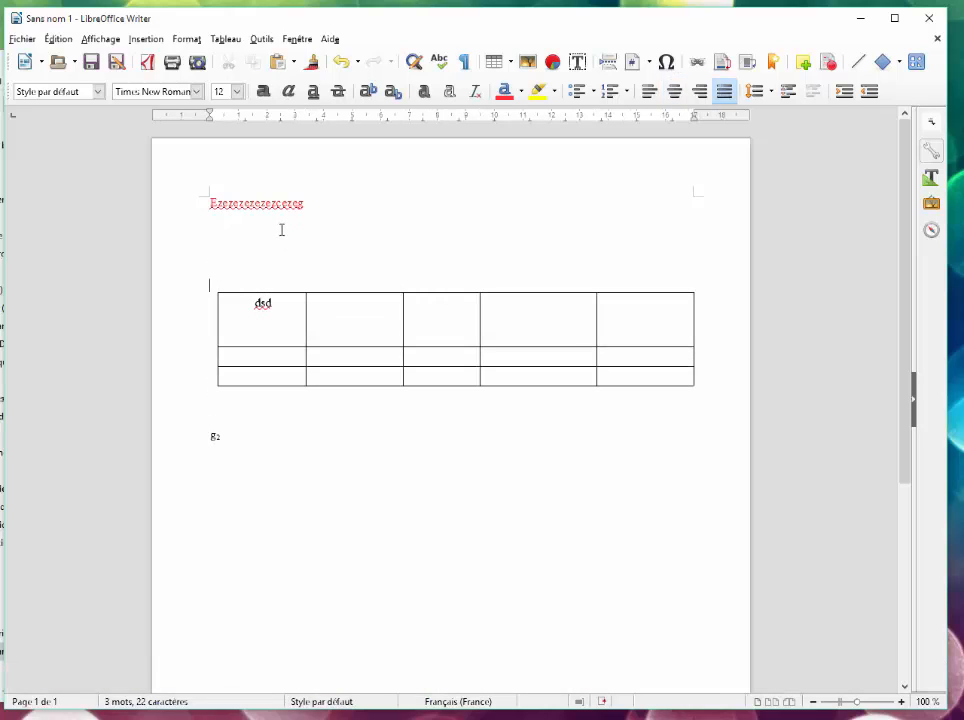
key("BackSpace")
key("BackSpace")
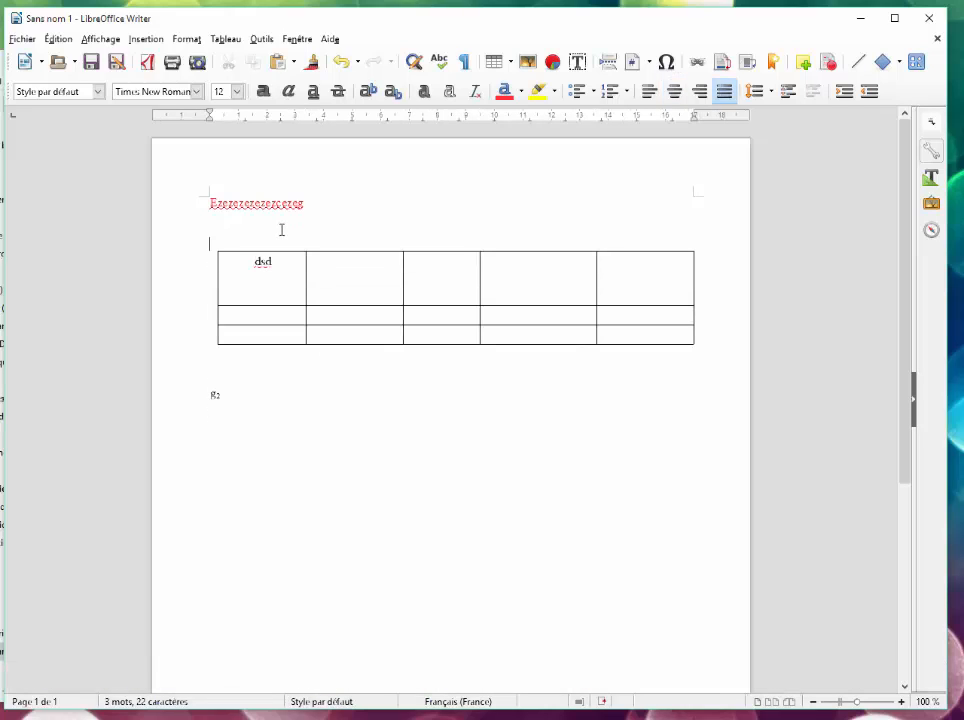
- Undo the last two blank-line deletions, redo them, and undo them again
left_click(342, 66)
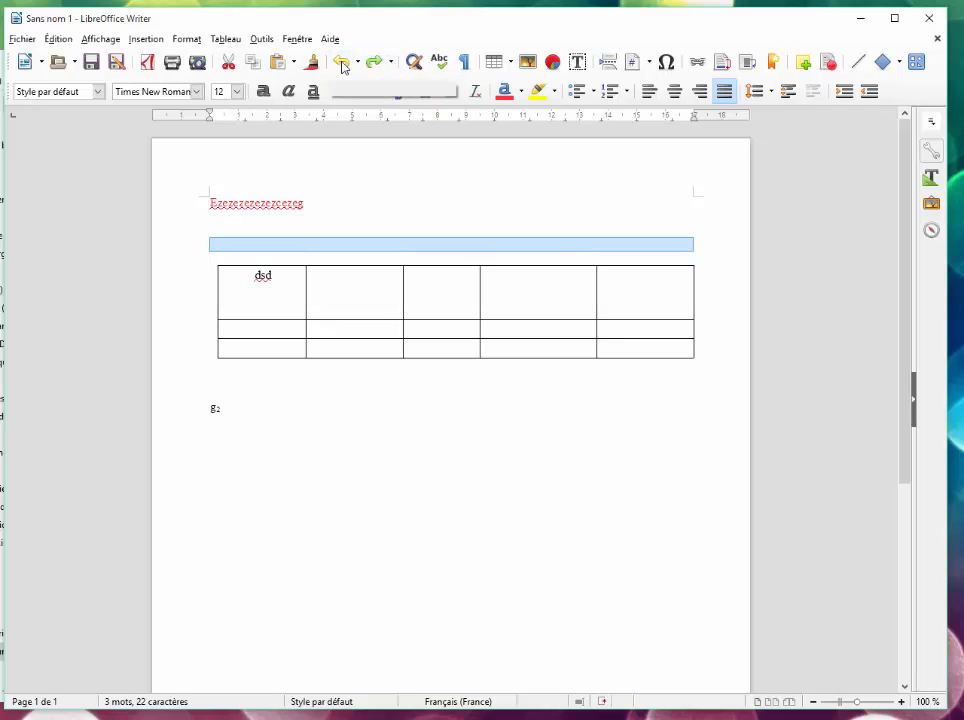
left_click(343, 64)
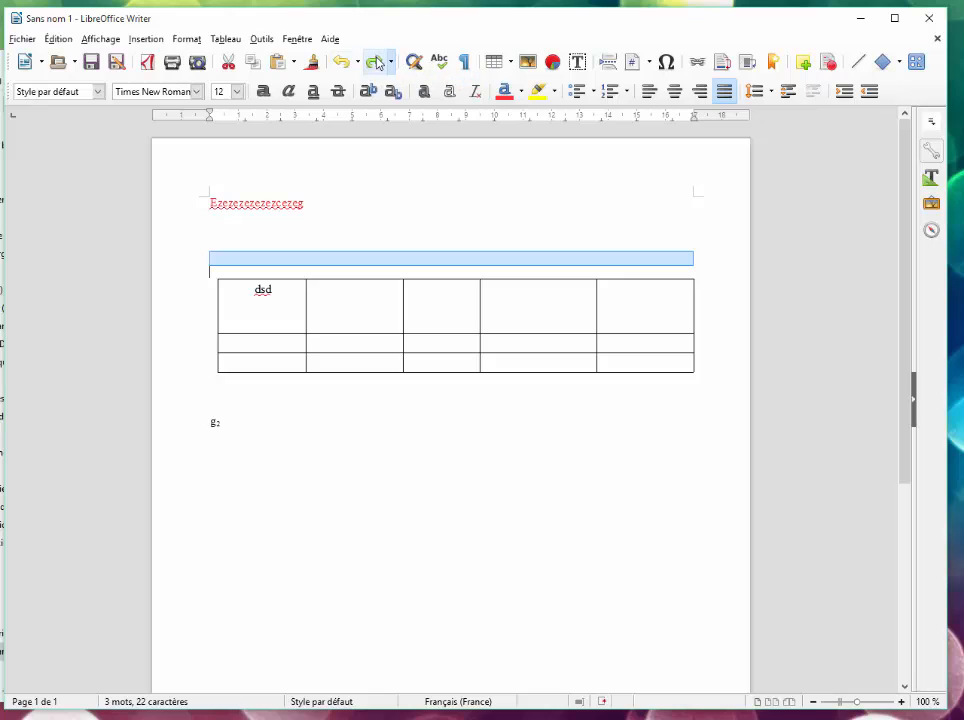
left_click(375, 63)
left_click(376, 63)
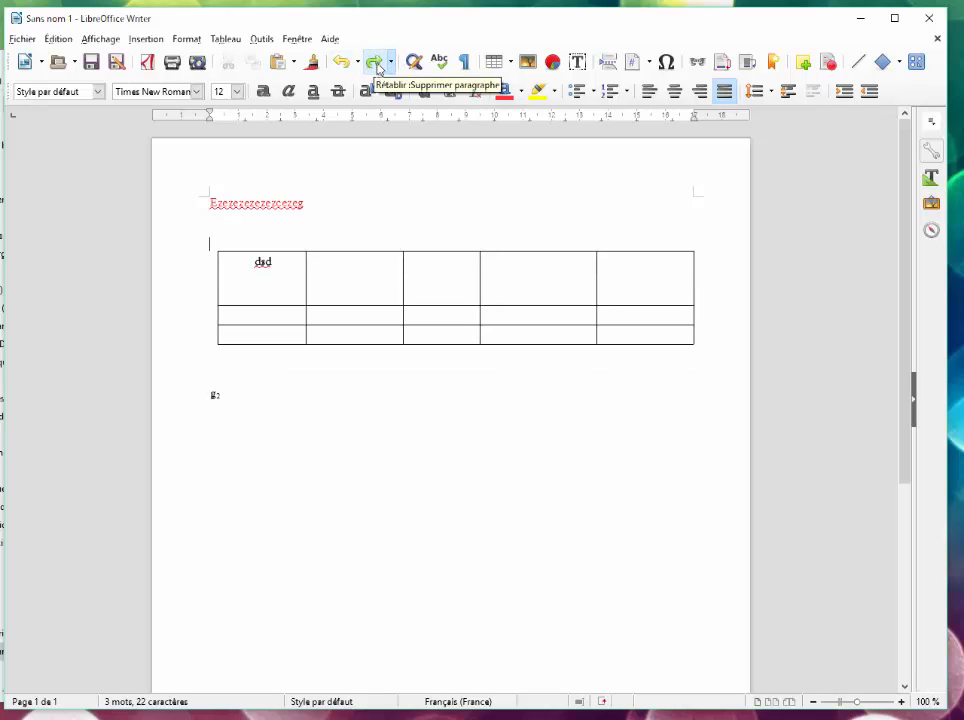
left_click(342, 64)
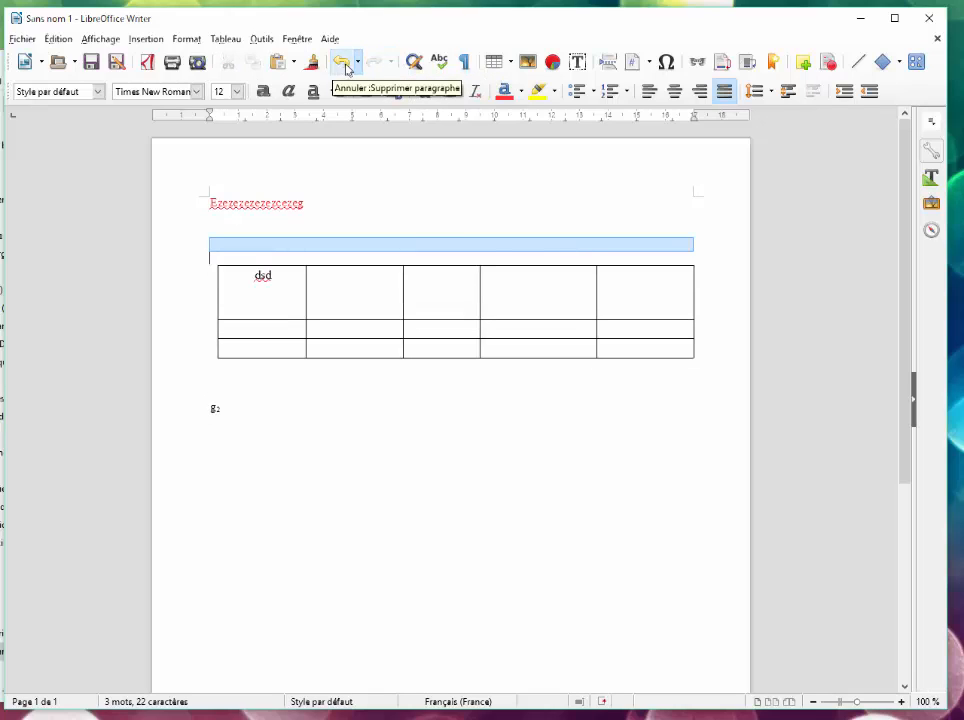
left_click(342, 64)
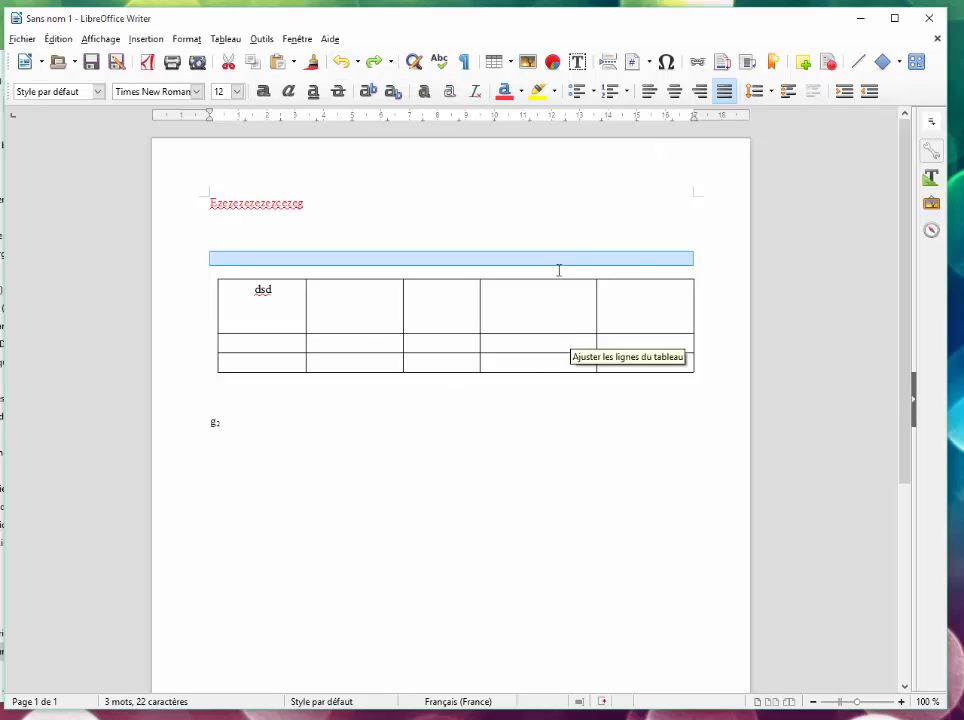
left_click(286, 357)
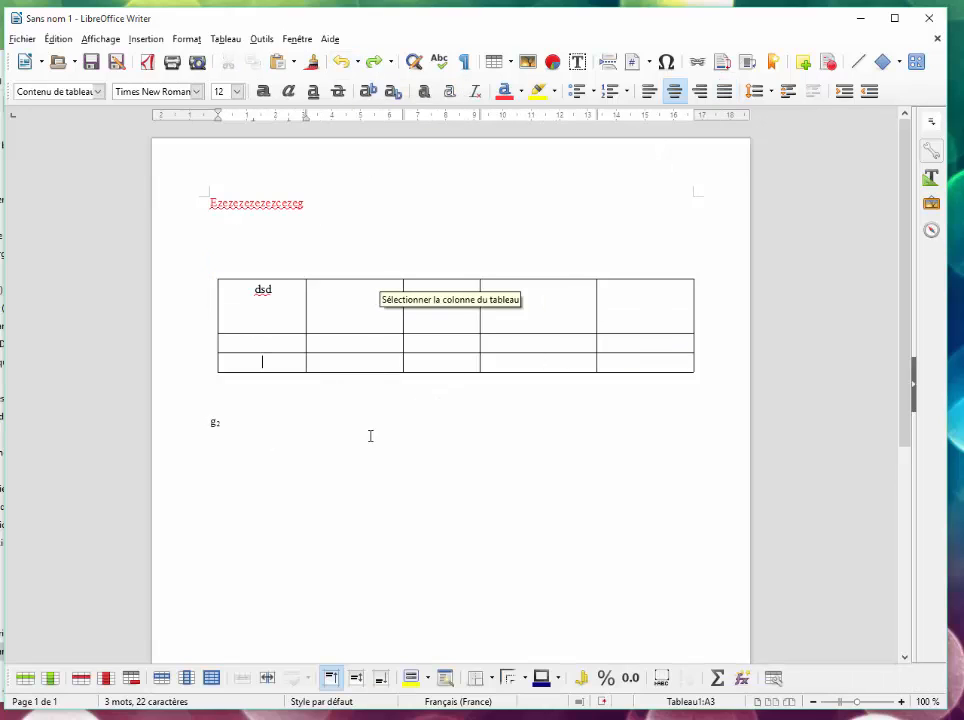
left_click(420, 332)
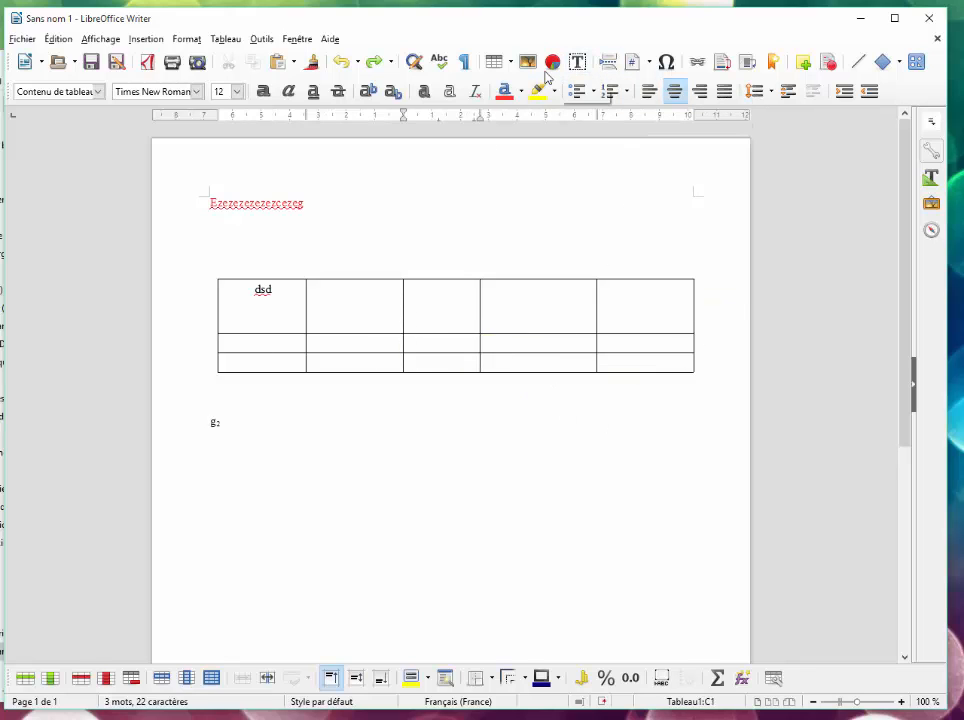
left_click(499, 478)
left_click(577, 61)
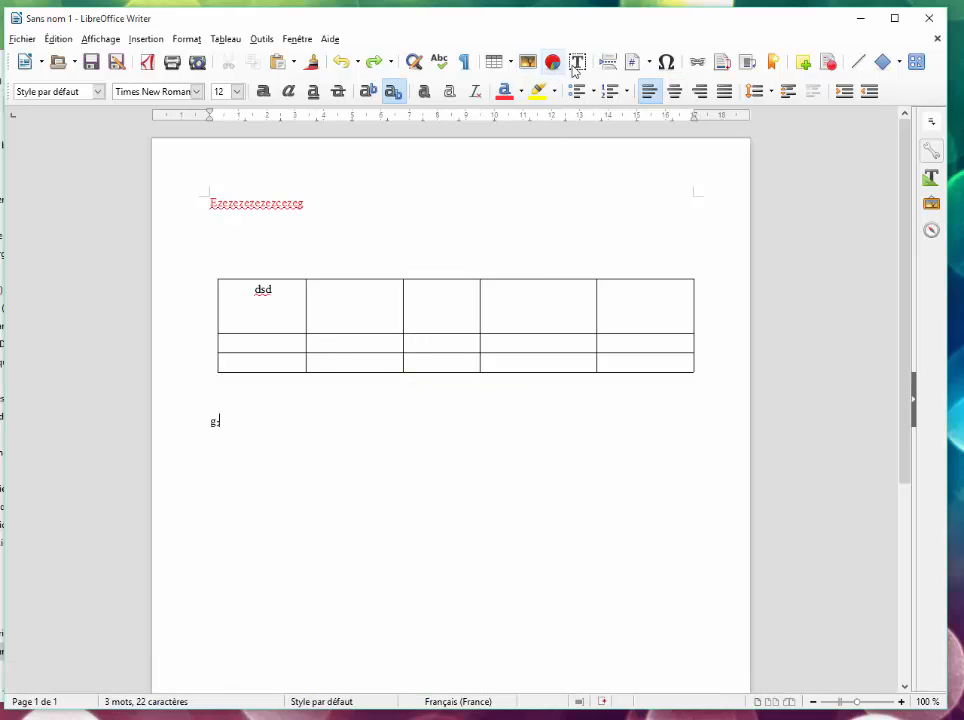
left_click_drag(503, 416, 659, 553)
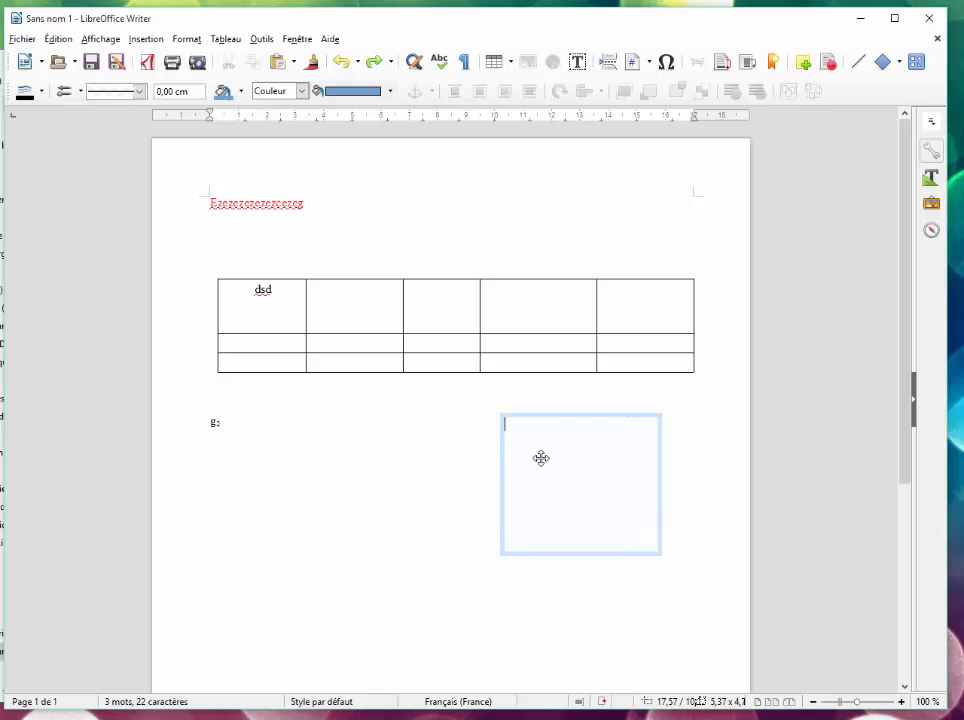
left_click(473, 426)
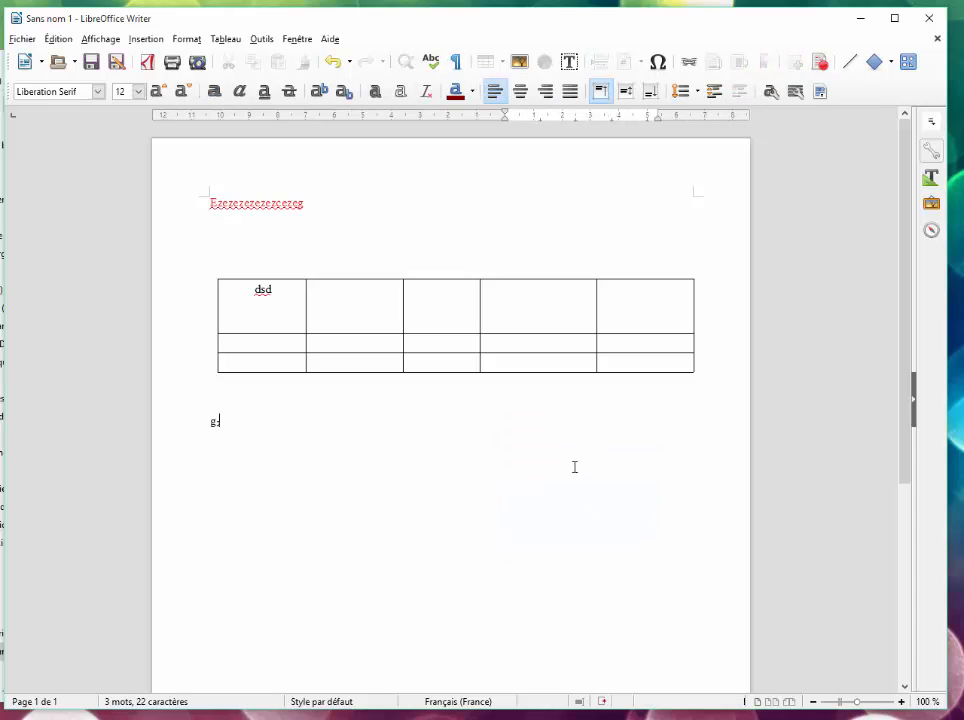
- Draw a text box about 4 by 4.7 cm below the table and enter "rfrfdeesdz" in it
left_click(577, 61)
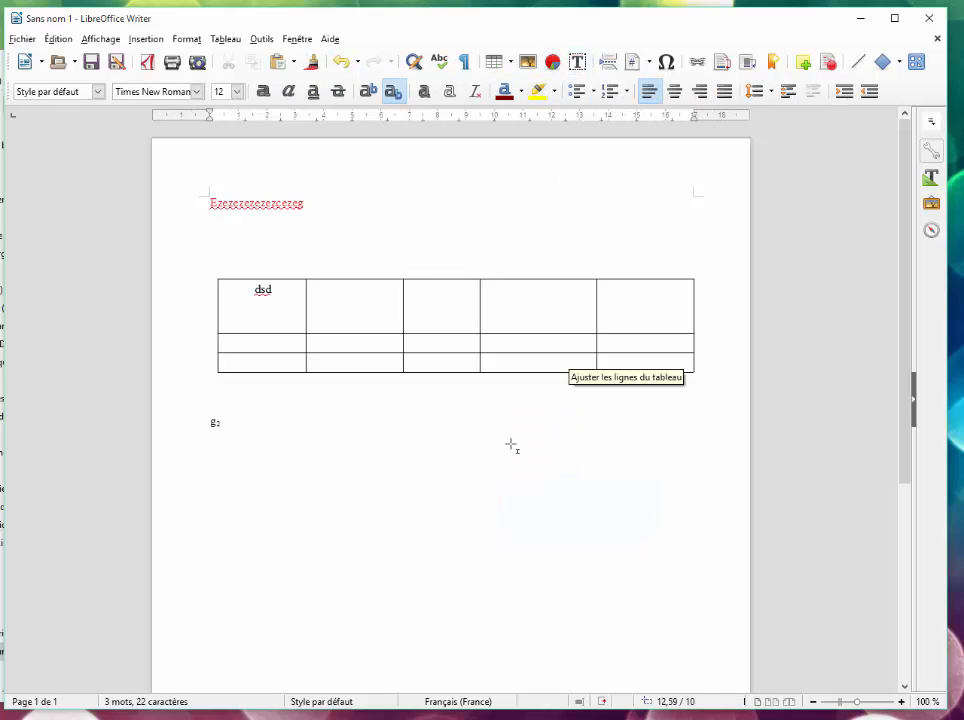
left_click_drag(509, 443, 627, 579)
type("rftdeesdz")
left_click(405, 476)
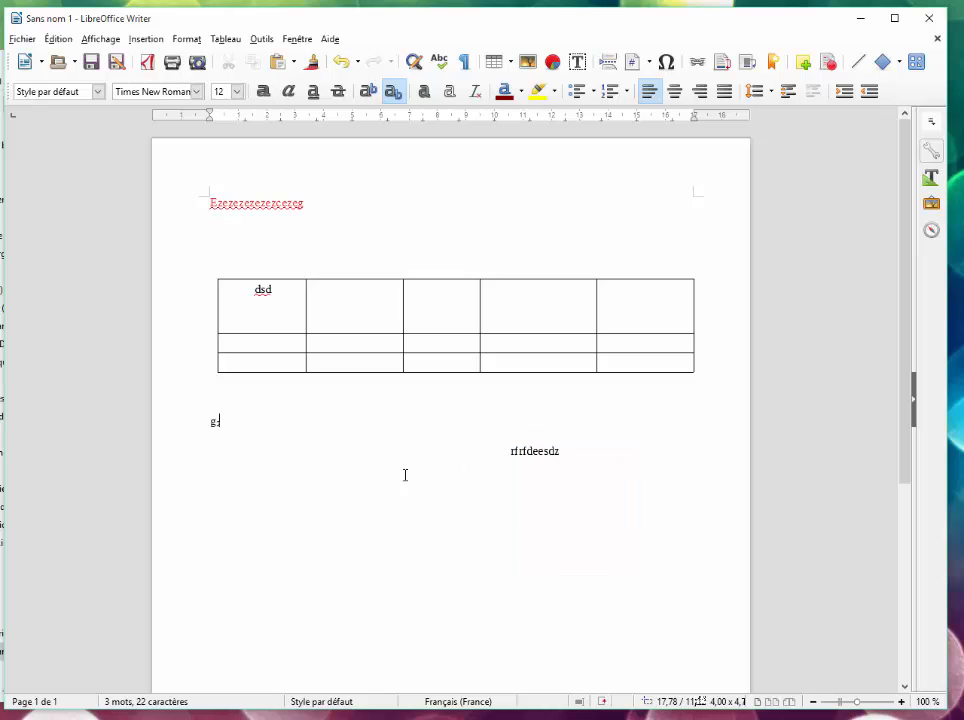
- Move the text box around the page and place it below the "g2" line, near the left margin
left_click(542, 458)
left_click_drag(553, 441, 667, 145)
left_click_drag(641, 191, 319, 474)
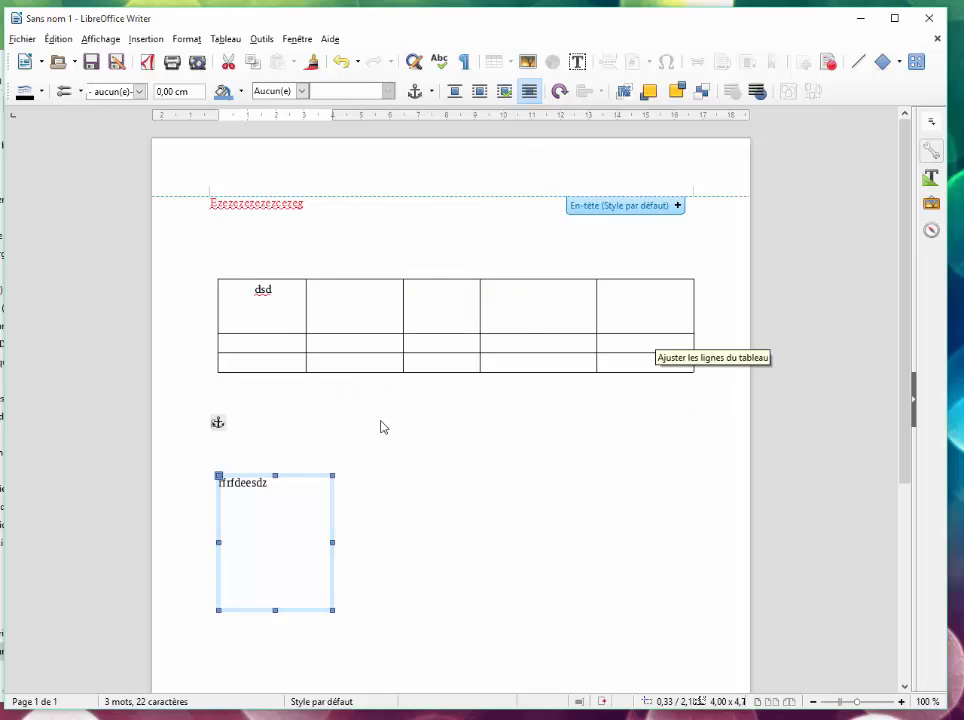
left_click(304, 204)
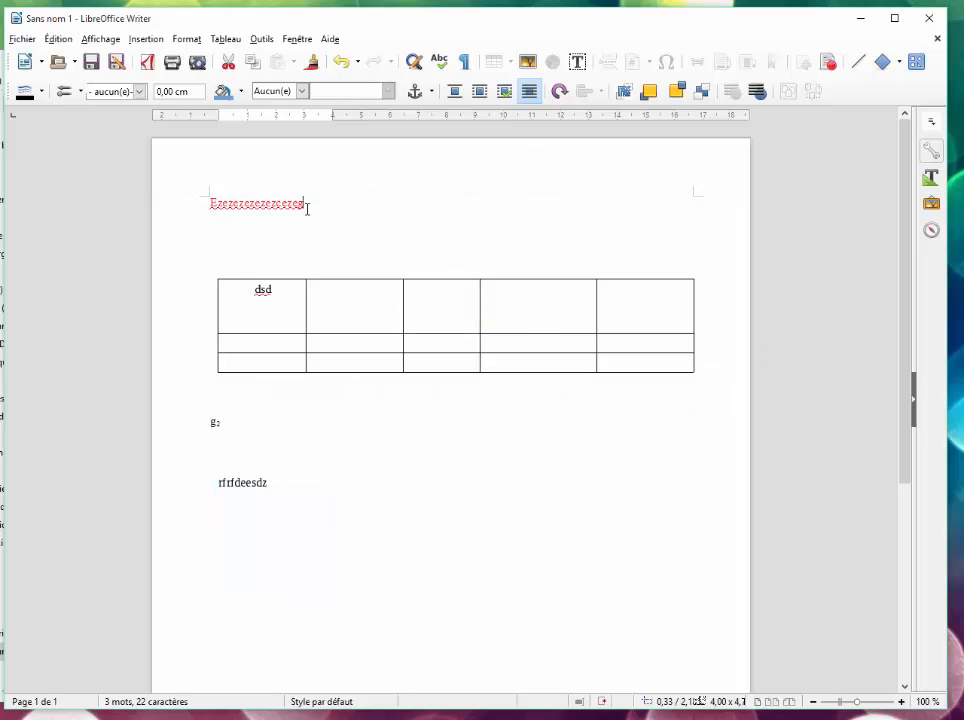
left_click_drag(304, 204, 209, 204)
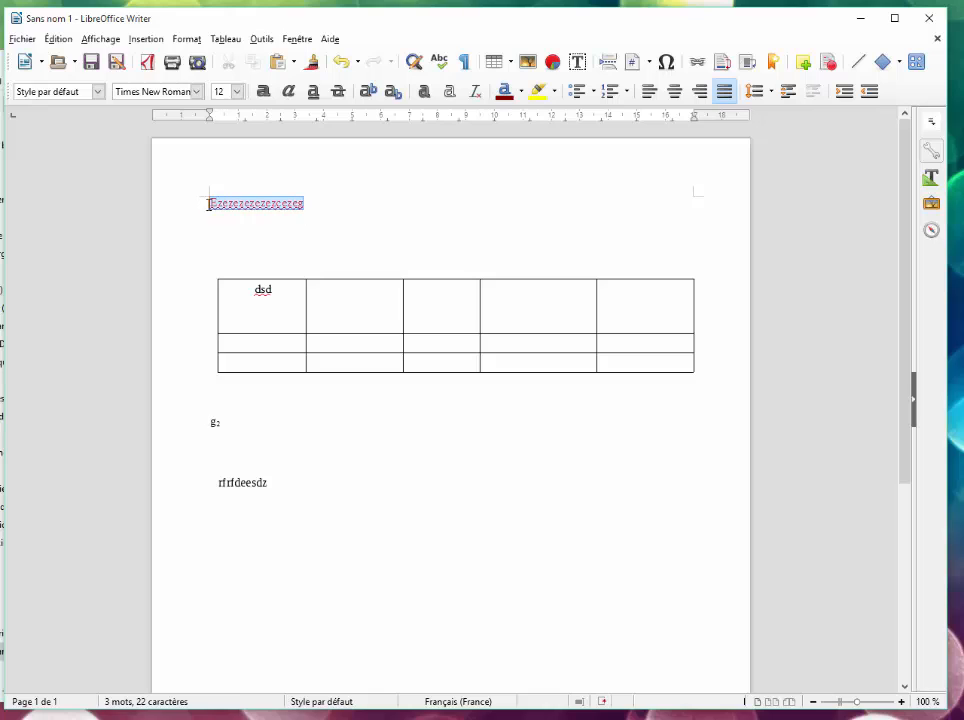
left_click(312, 203)
left_click_drag(312, 203, 172, 200)
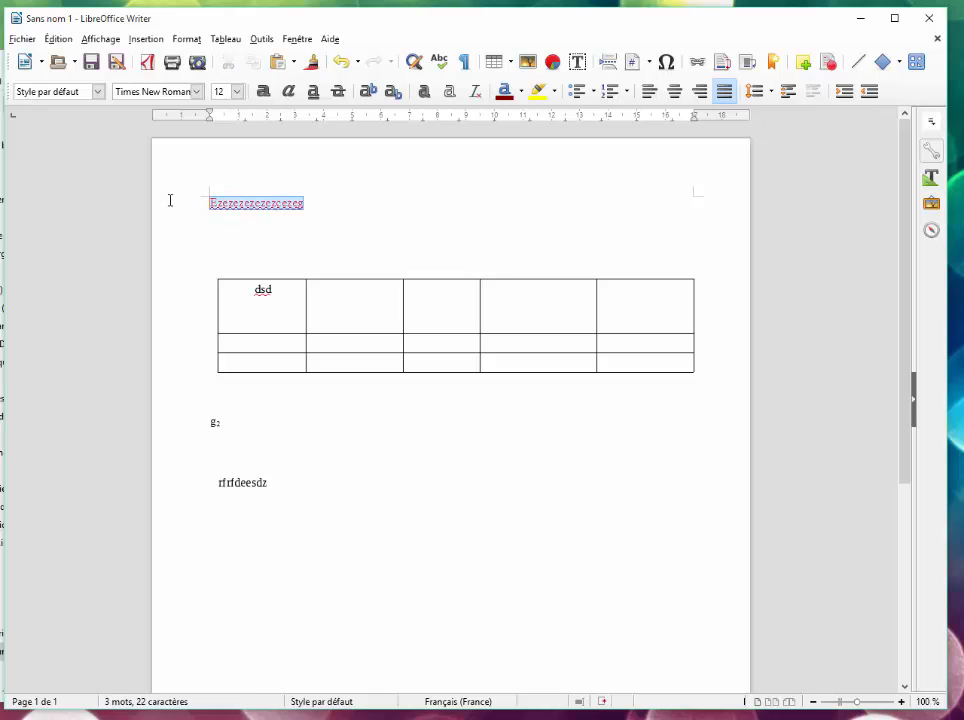
- Insert a second table with 1 column and 1 row directly below the red first line
left_click(318, 205)
left_click(228, 39)
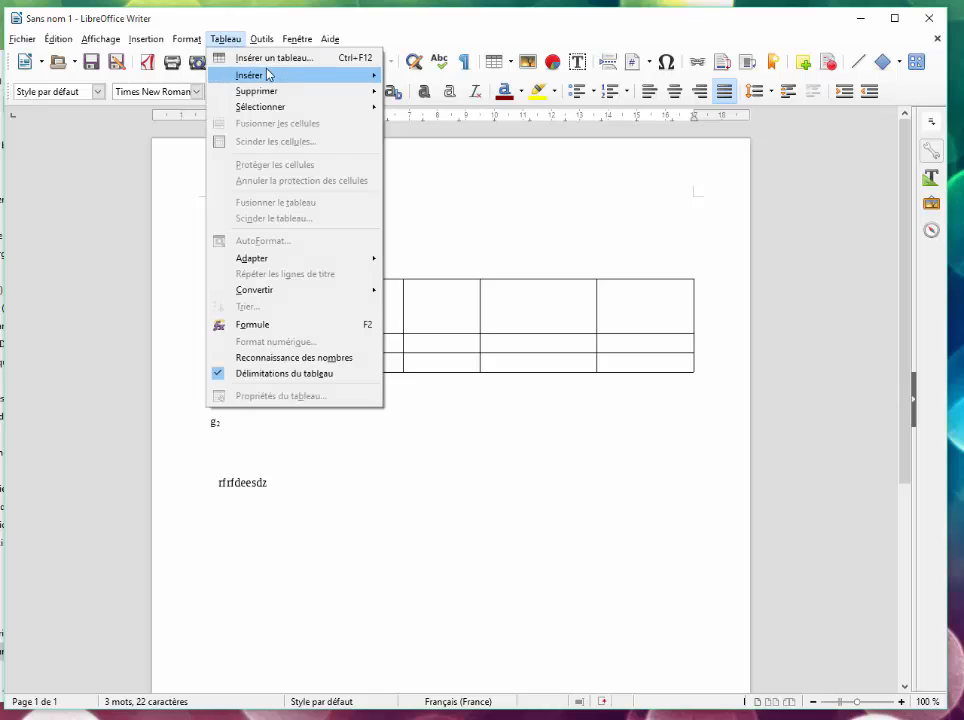
key("Escape")
left_click(283, 56)
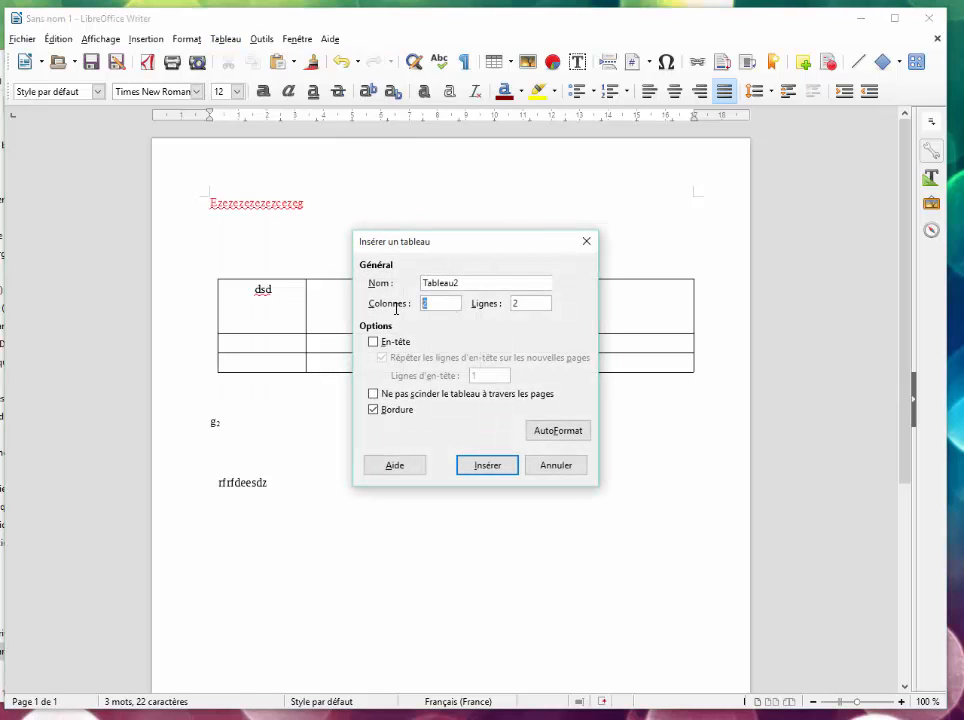
double_click(540, 306)
left_click(499, 472)
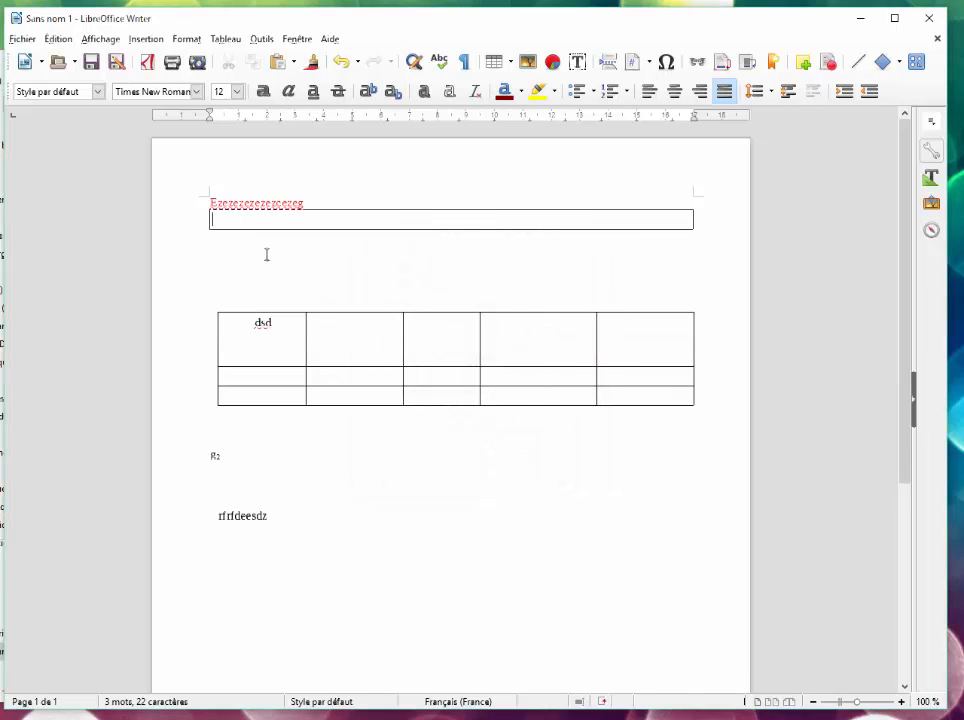
- Move the red first line into the single-cell table, and undo the move
left_click_drag(303, 203, 171, 198)
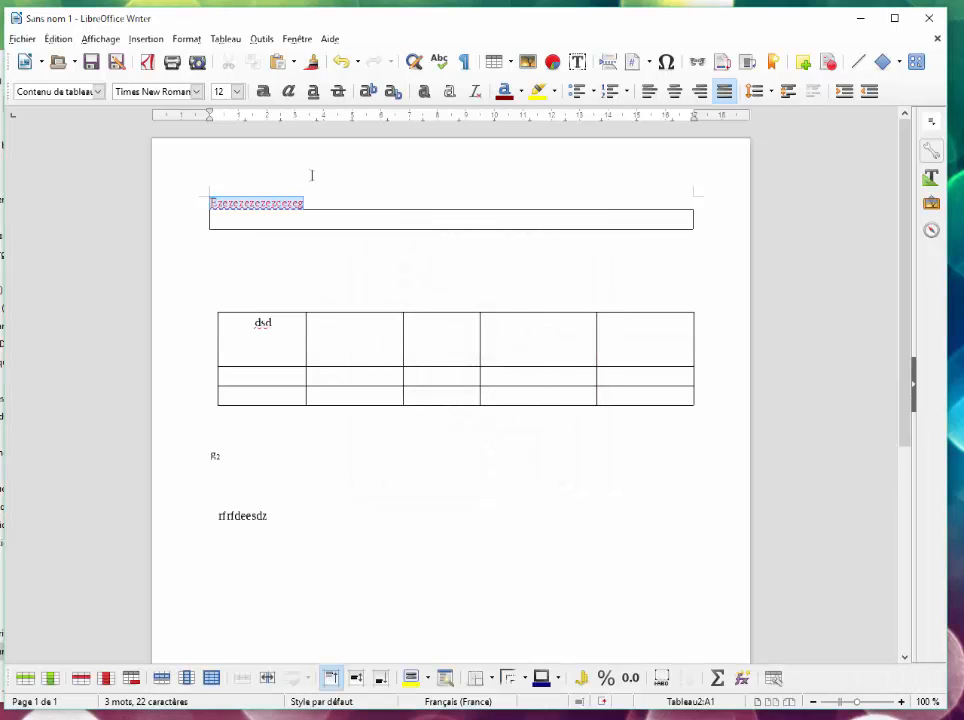
left_click_drag(327, 197, 207, 202)
key("ctrl+c")
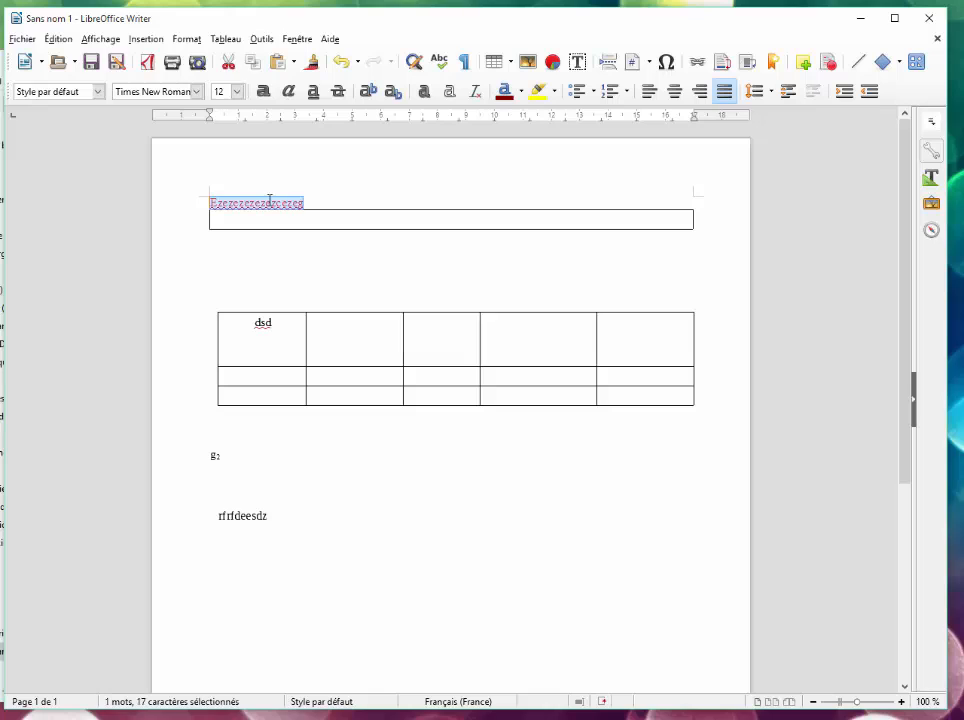
mouse_move(293, 224)
left_mouse_down()
mouse_move(280, 202)
mouse_move(292, 225)
mouse_move(270, 224)
mouse_move(286, 226)
left_mouse_up()
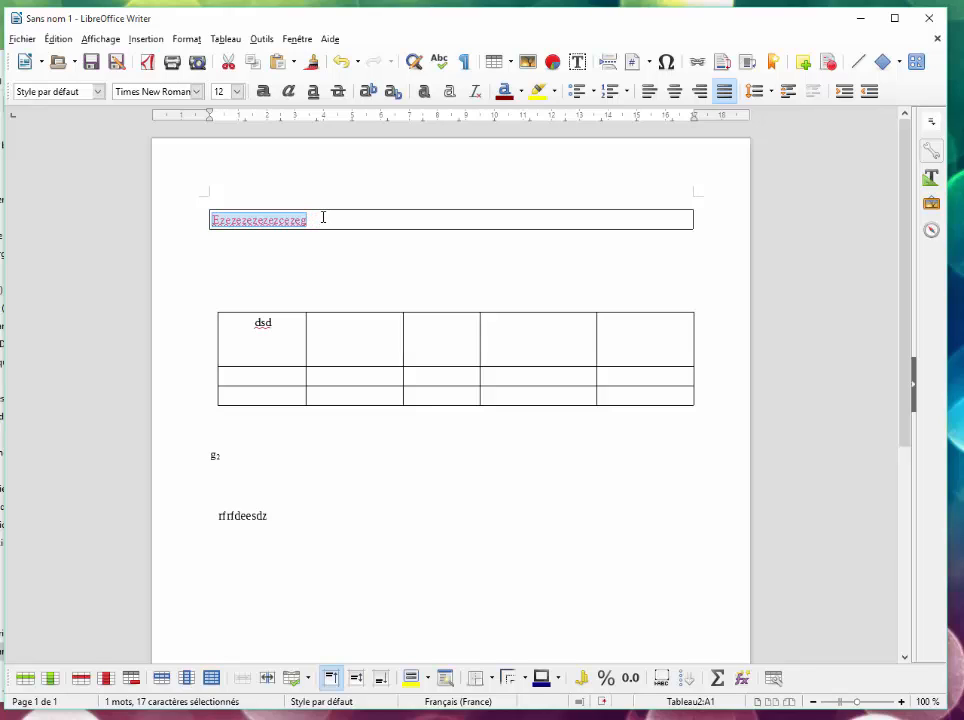
left_click(332, 218)
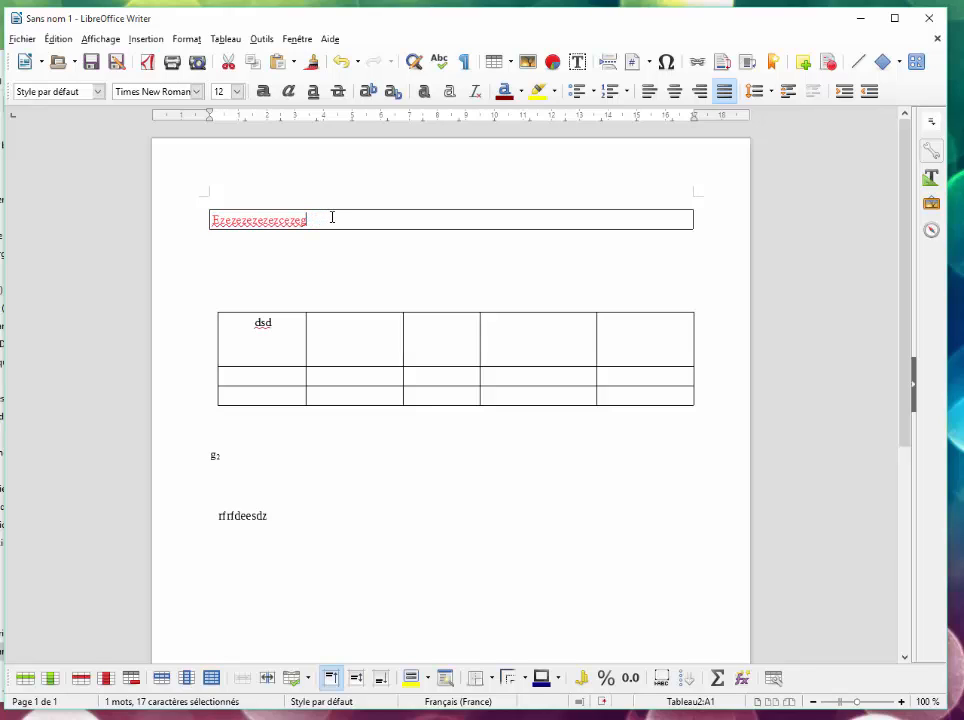
left_click_drag(330, 218, 200, 213)
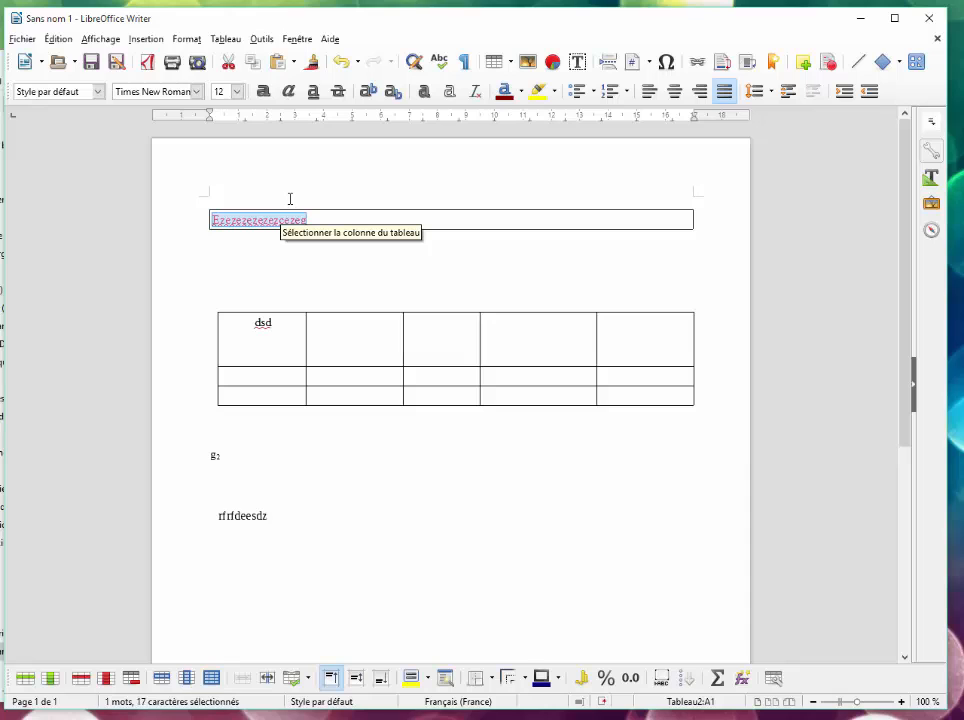
left_click(341, 62)
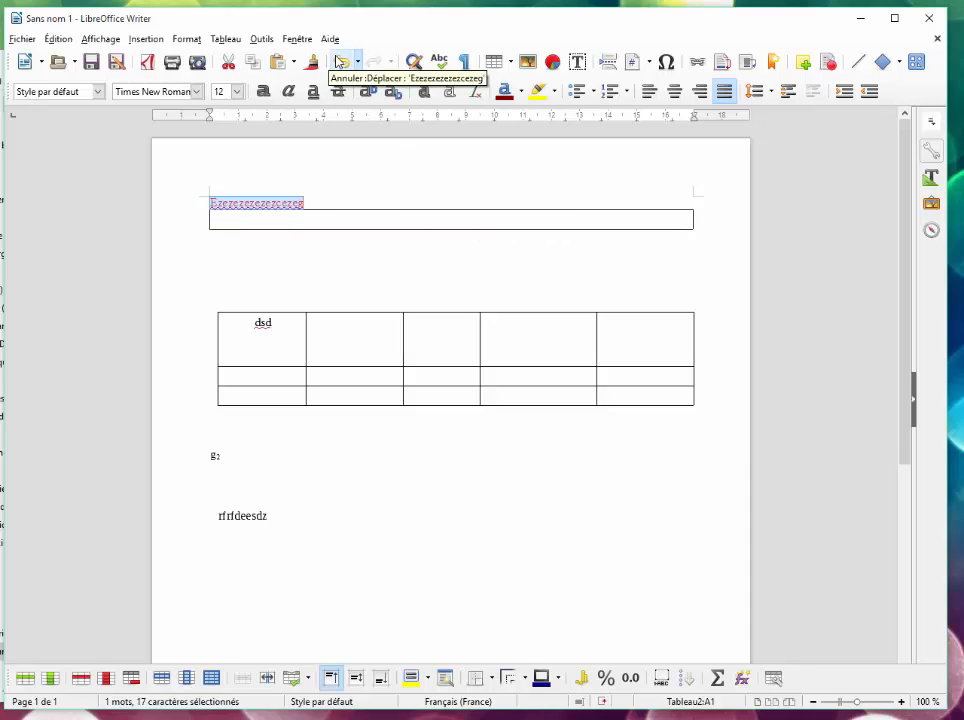
left_click(374, 62)
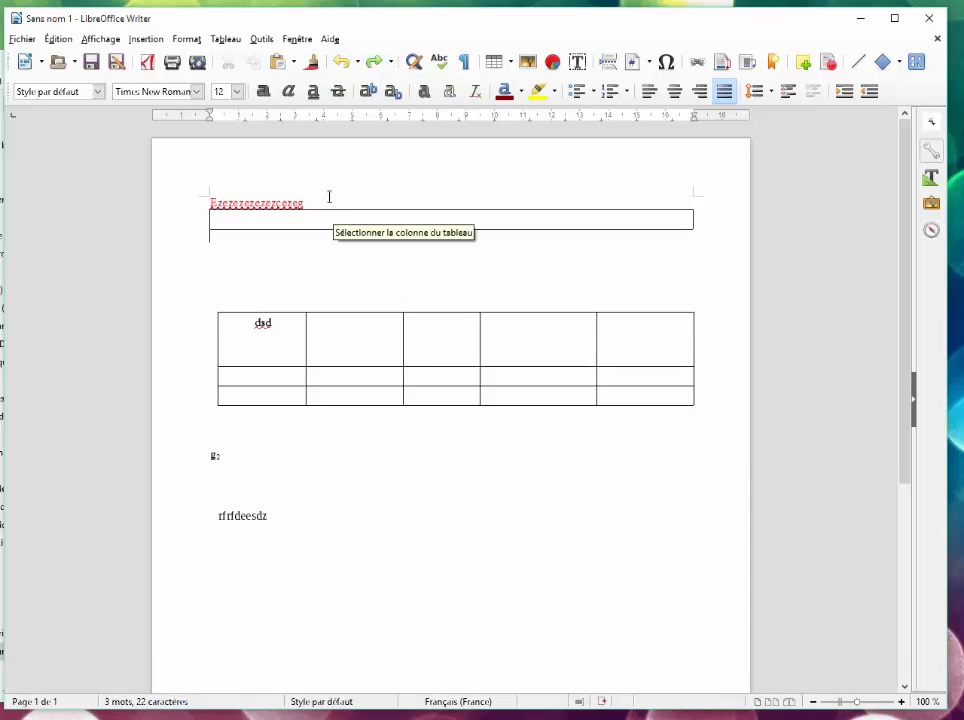
- Copy the red first line and paste it into the single-cell table
left_click_drag(305, 203, 185, 202)
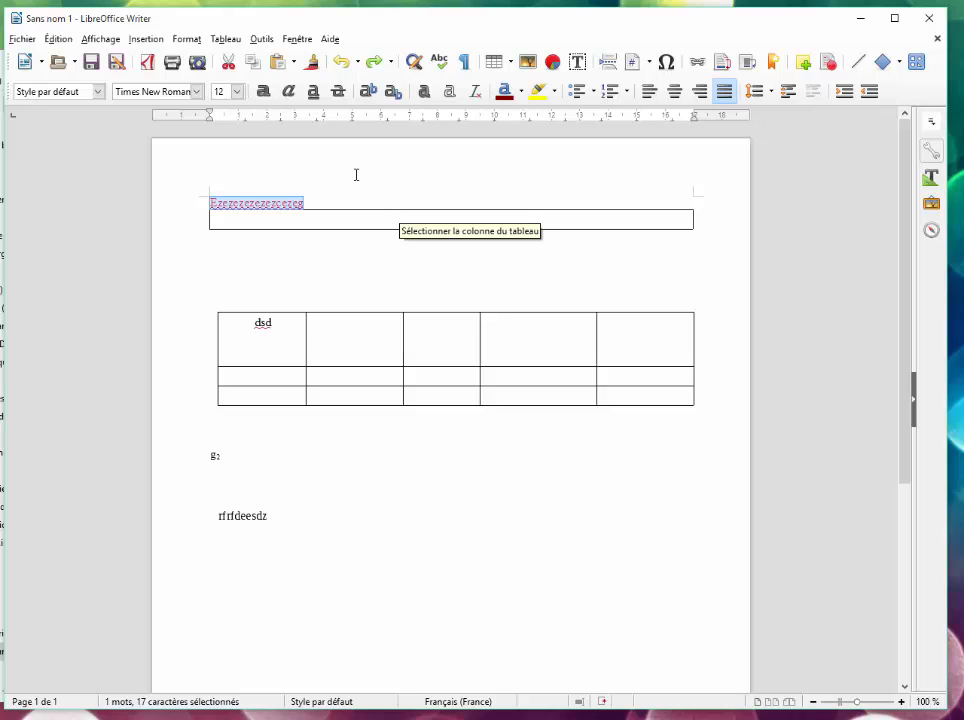
left_click(317, 218)
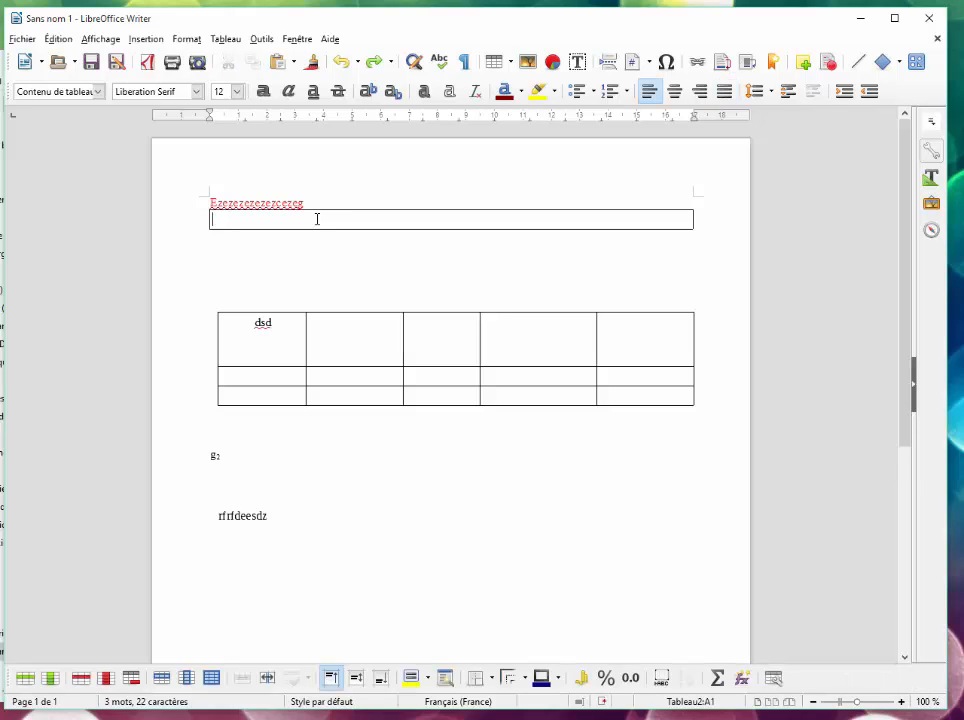
key("ctrl+v")
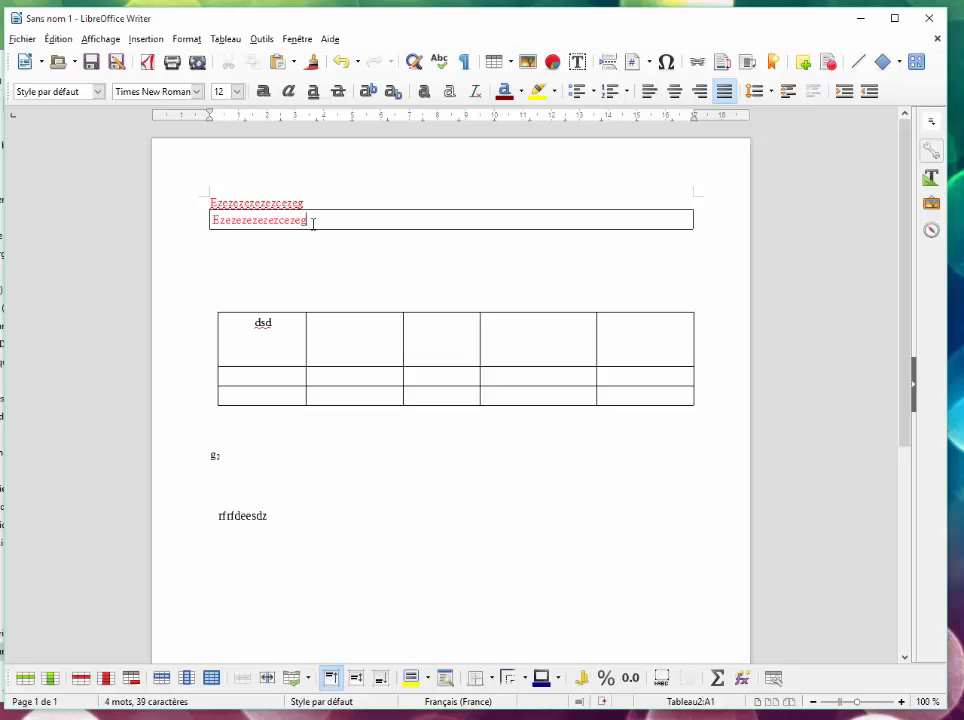
- Paste the copied red text ten times in a row on the blank line between the two tables
key("ctrl+v")
key("ctrl+v")
key("ctrl+v")
key("ctrl+v")
key("ctrl+v")
key("ctrl+v")
key("ctrl+v")
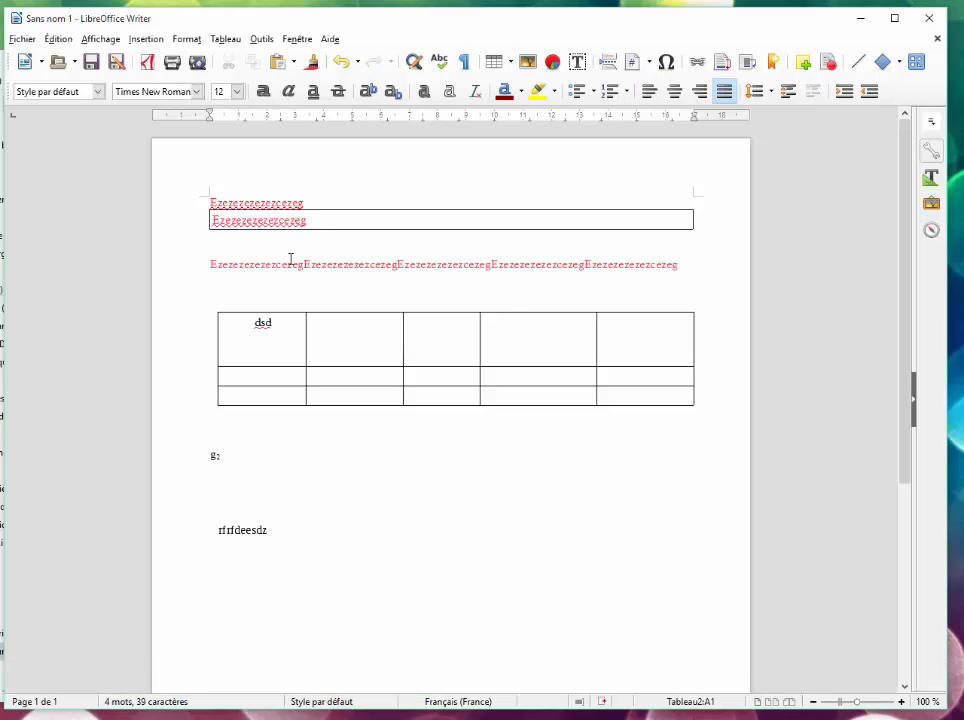
key("ctrl+v")
key("ctrl+v")
key("ctrl+v")
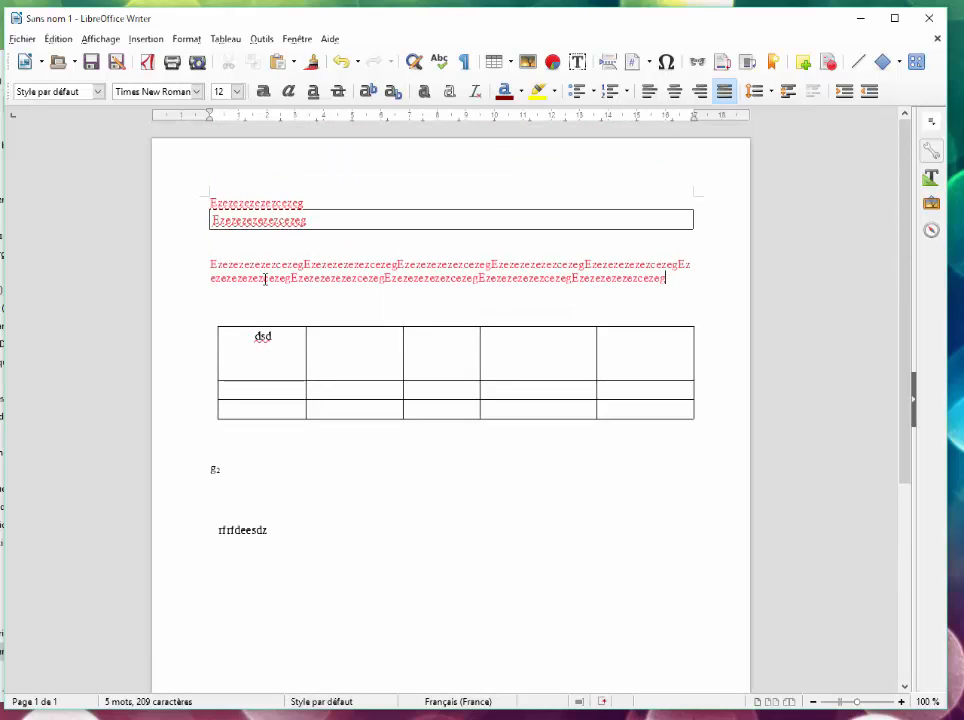
scroll(265, 280, "down", 1)
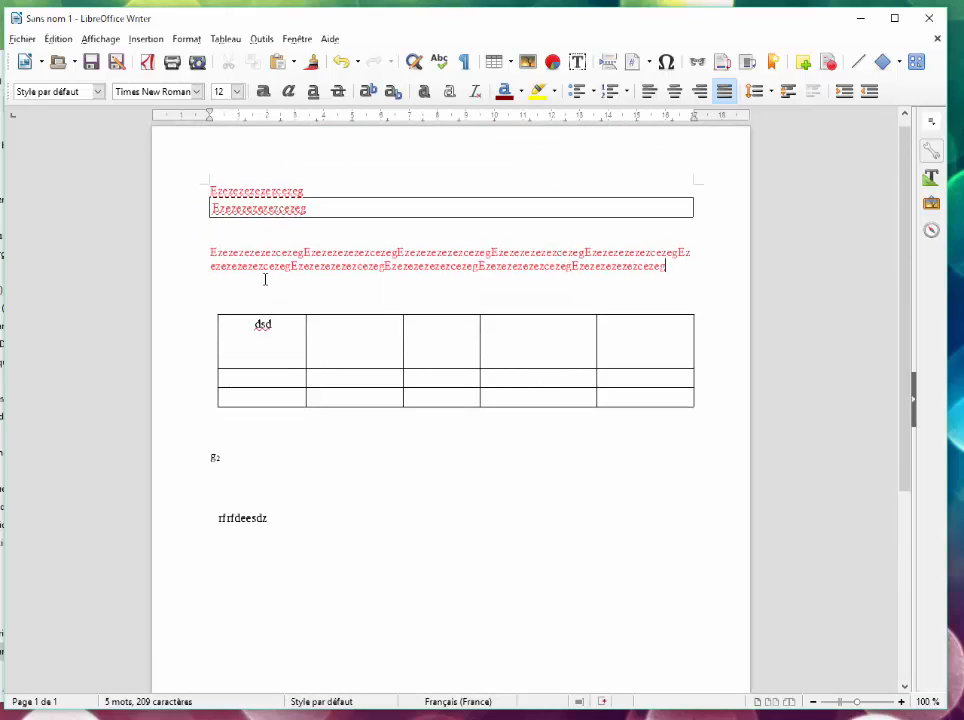
left_click(104, 39)
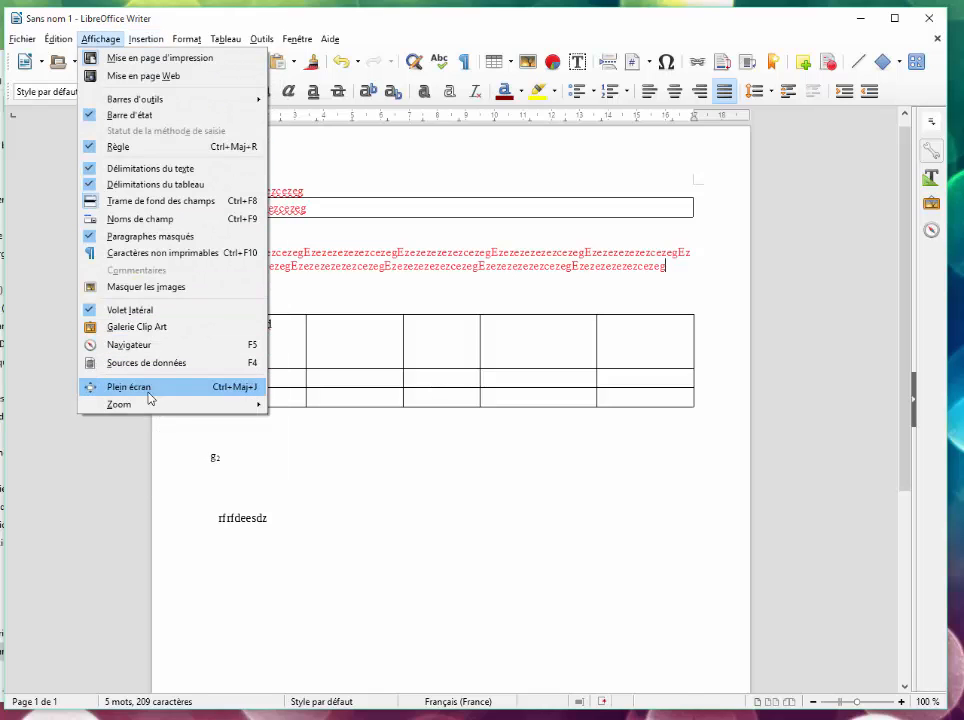
mouse_move(175, 412)
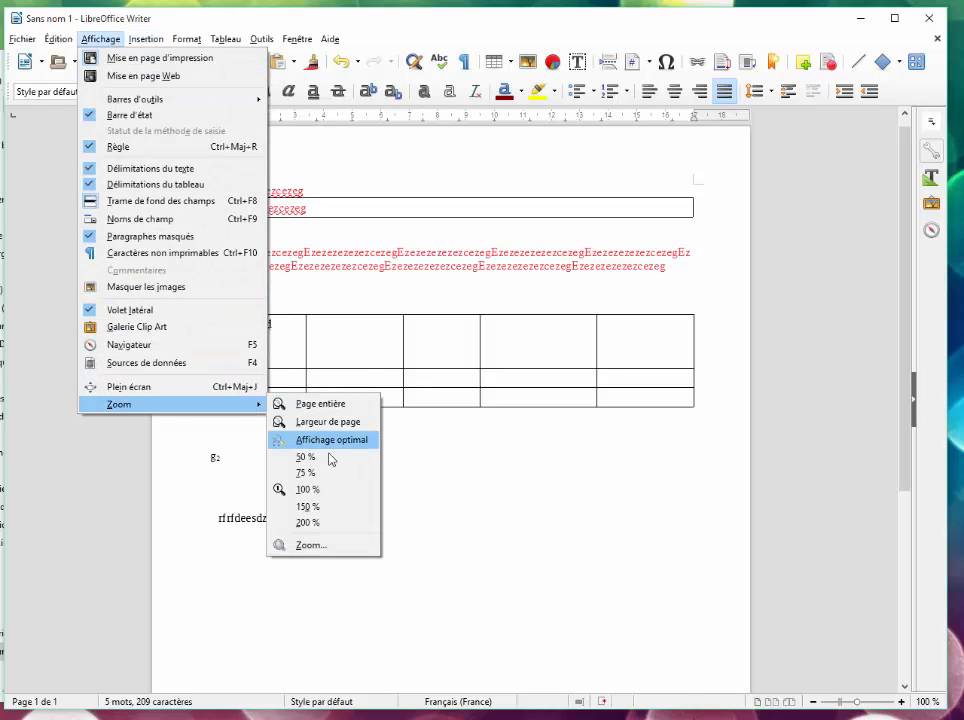
left_click(589, 500)
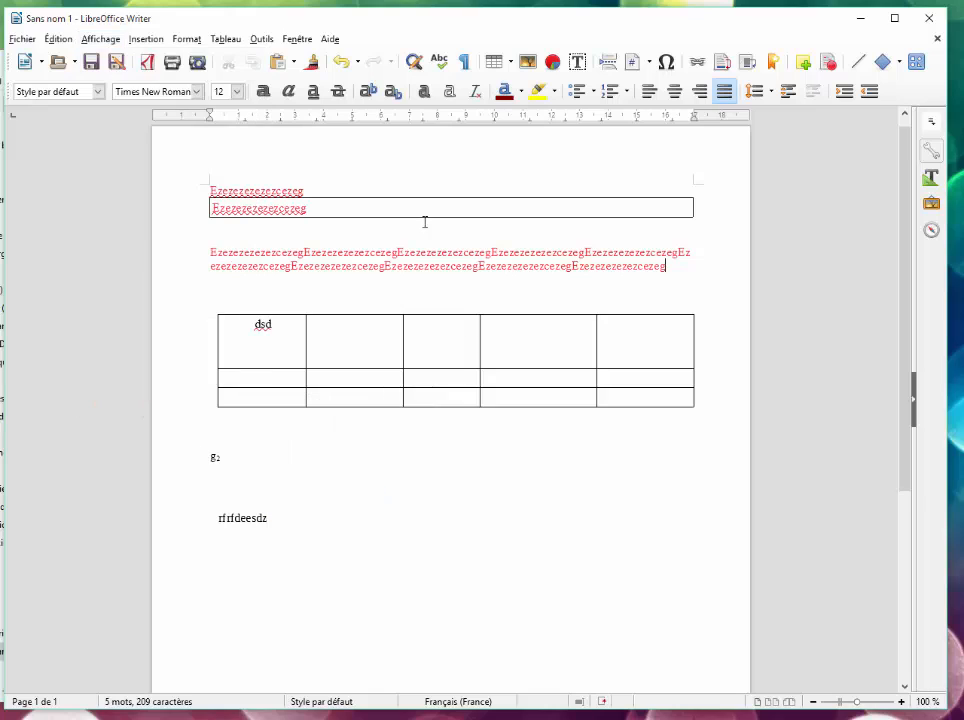
left_click(30, 40)
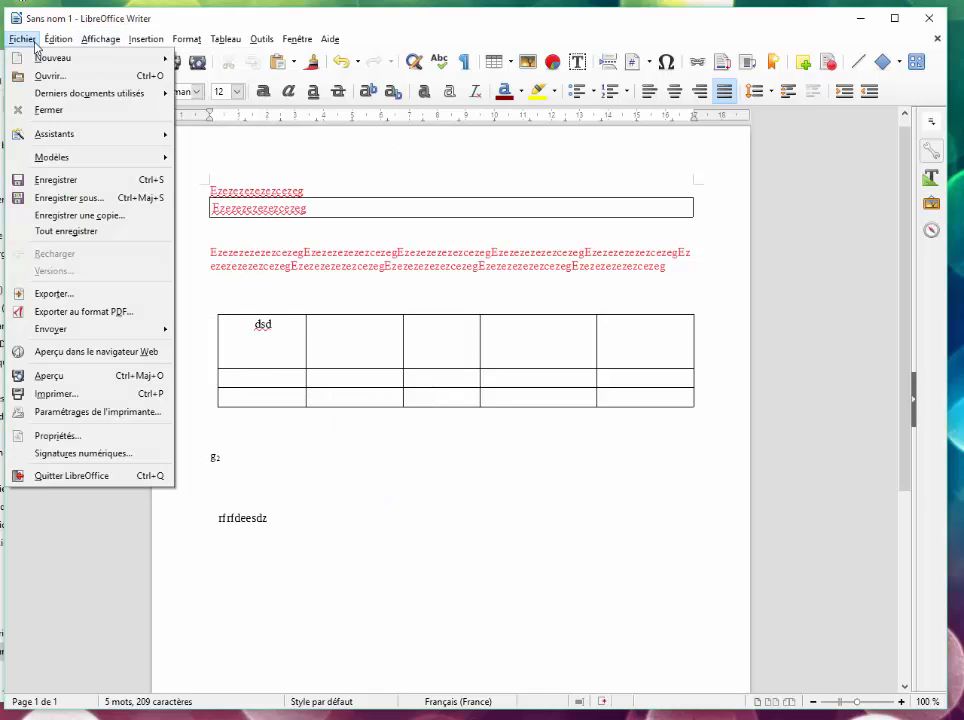
left_click(410, 503)
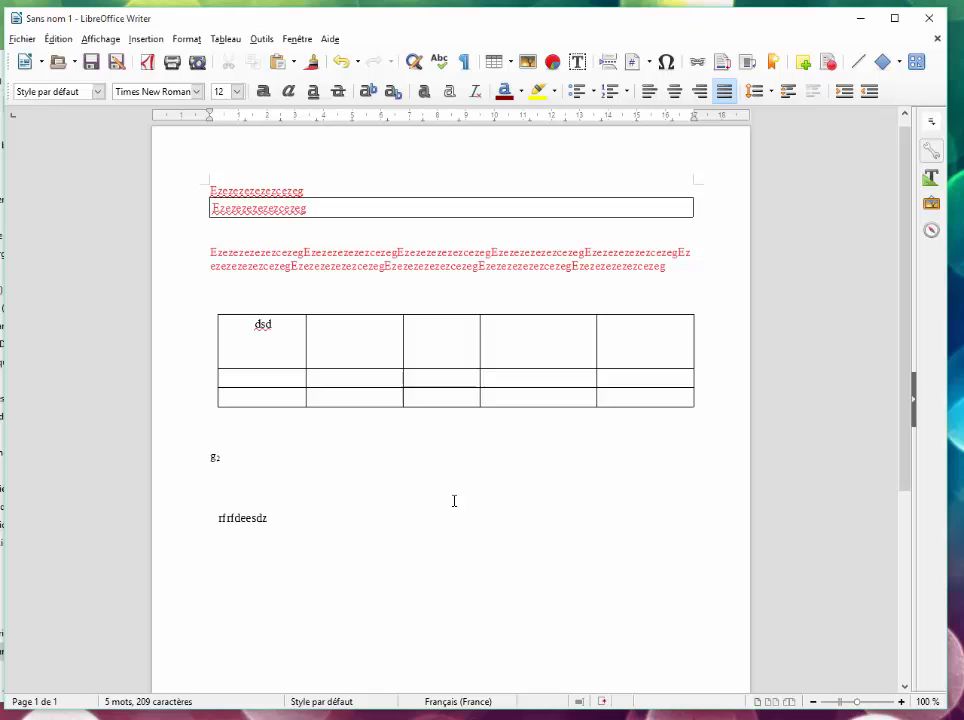
left_click(31, 40)
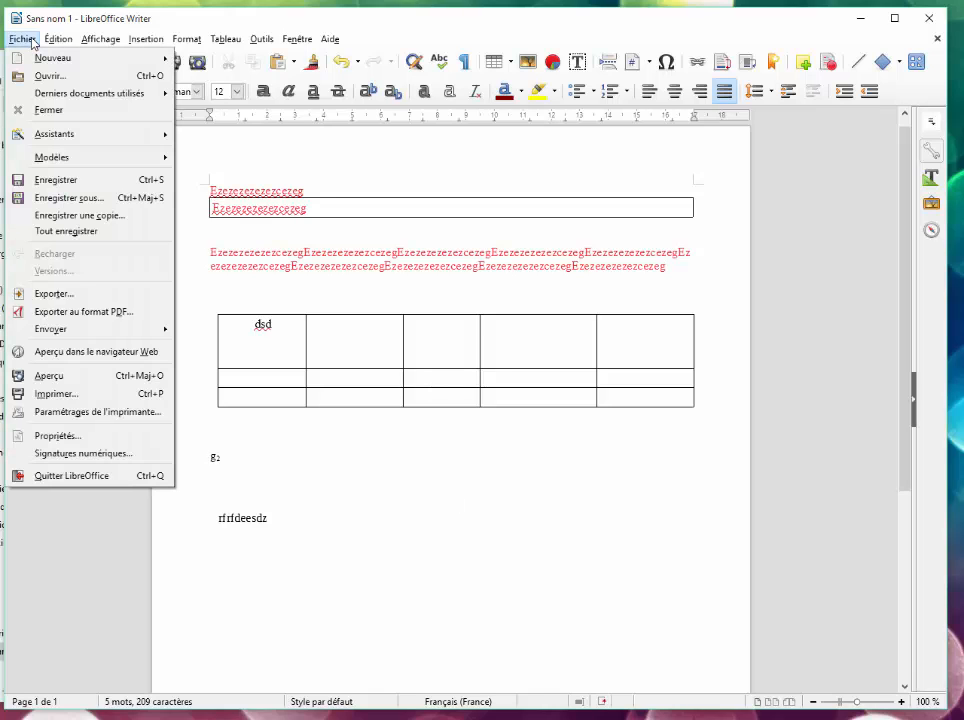
left_click(257, 243)
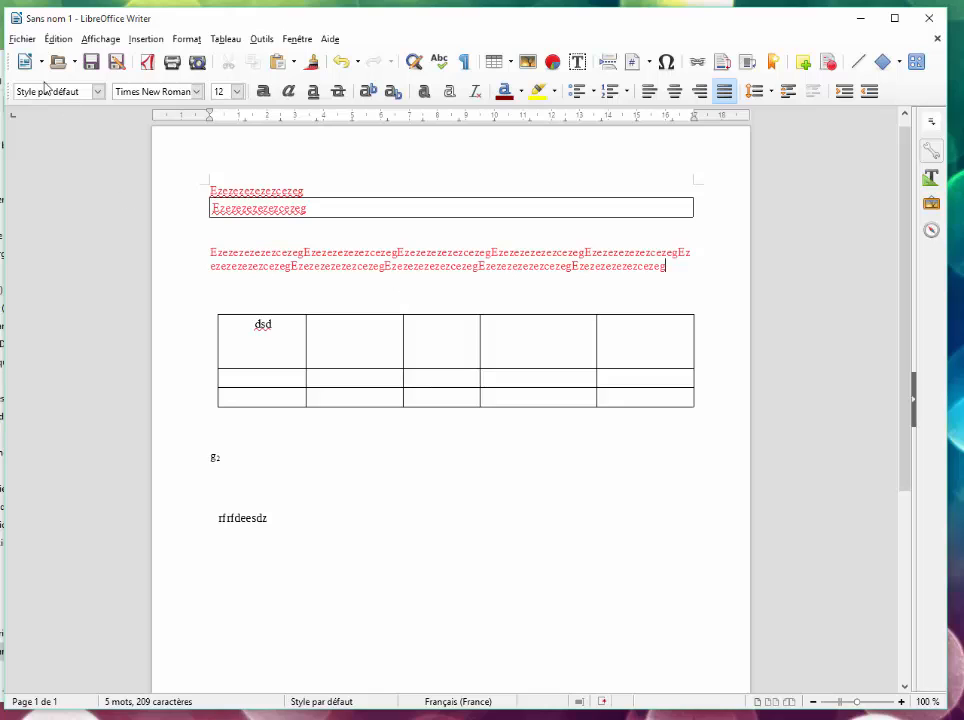
- Prepare a PDF export of the whole document with the file name dsqdsq, and cancel it without saving
left_click(24, 40)
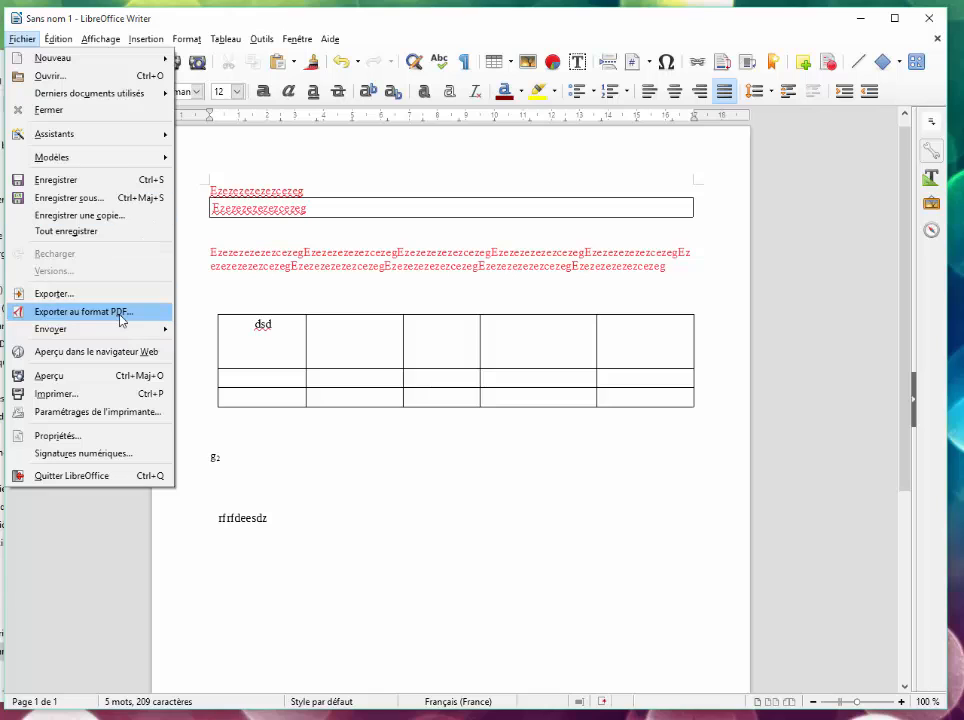
left_click(120, 316)
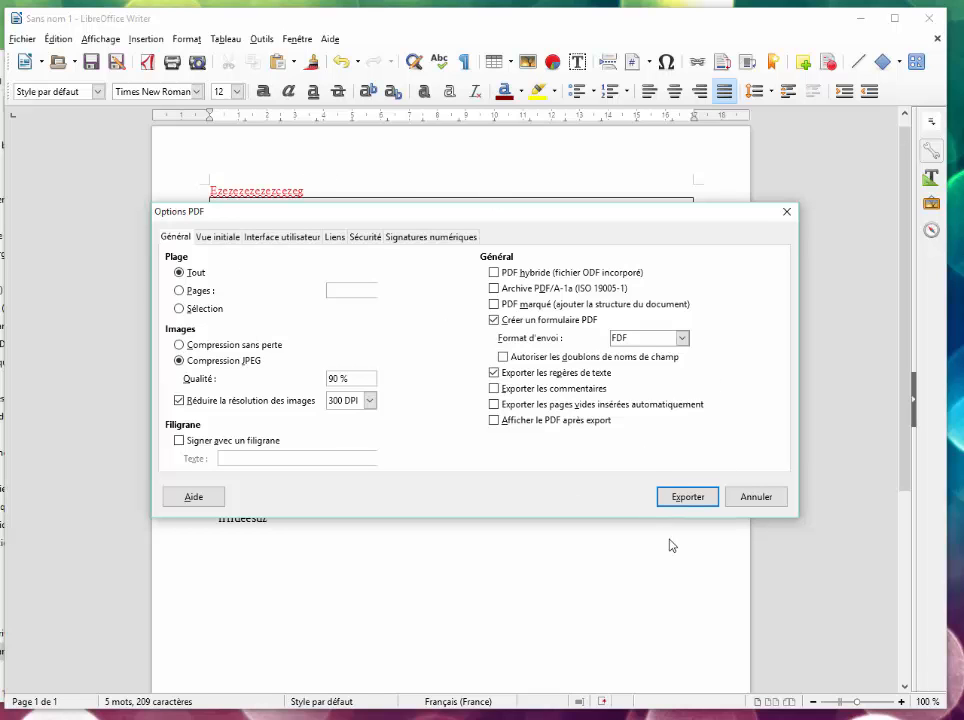
left_click(690, 504)
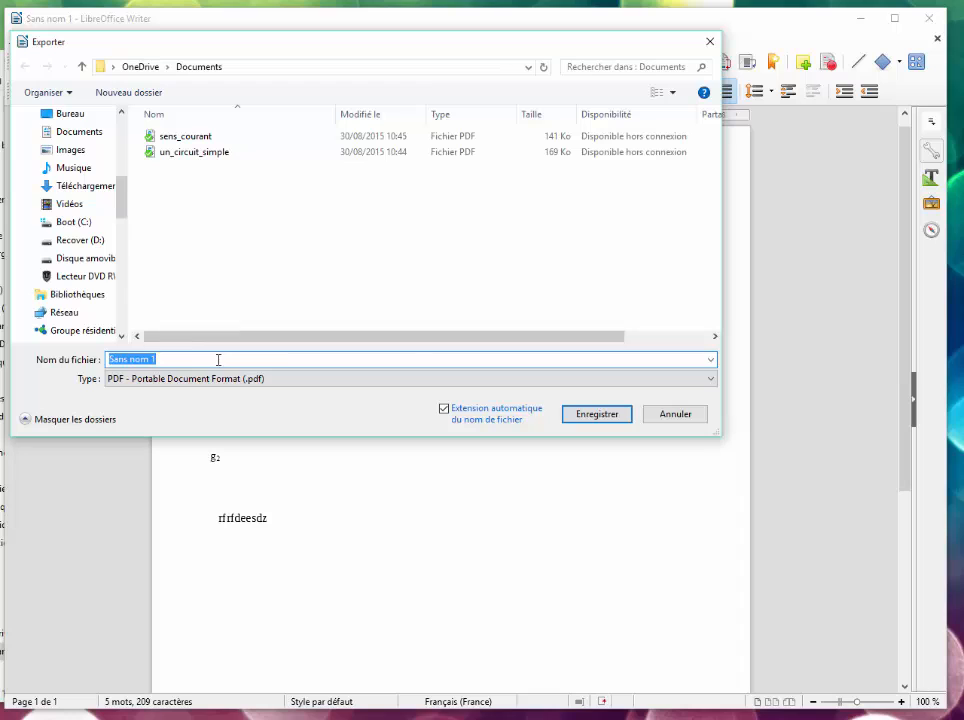
type("dsqdsq")
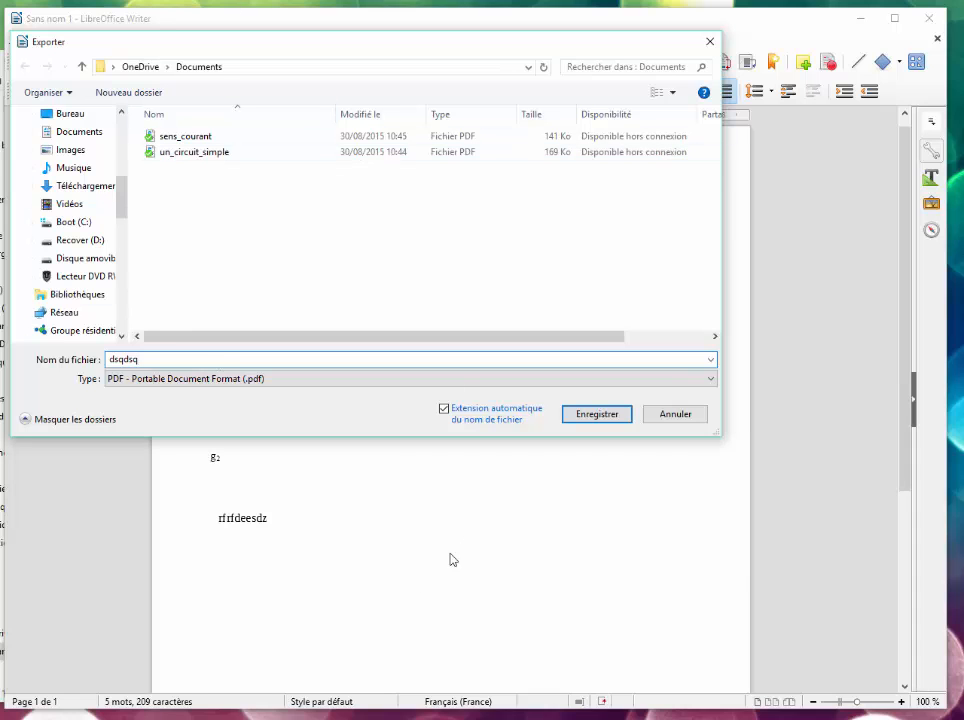
left_click(711, 43)
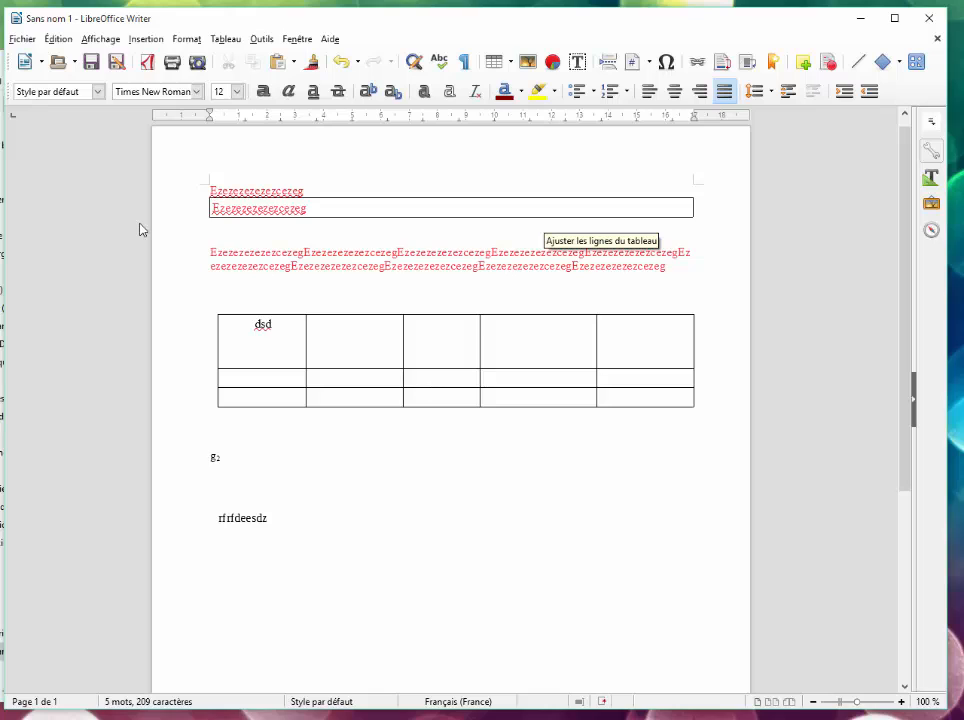